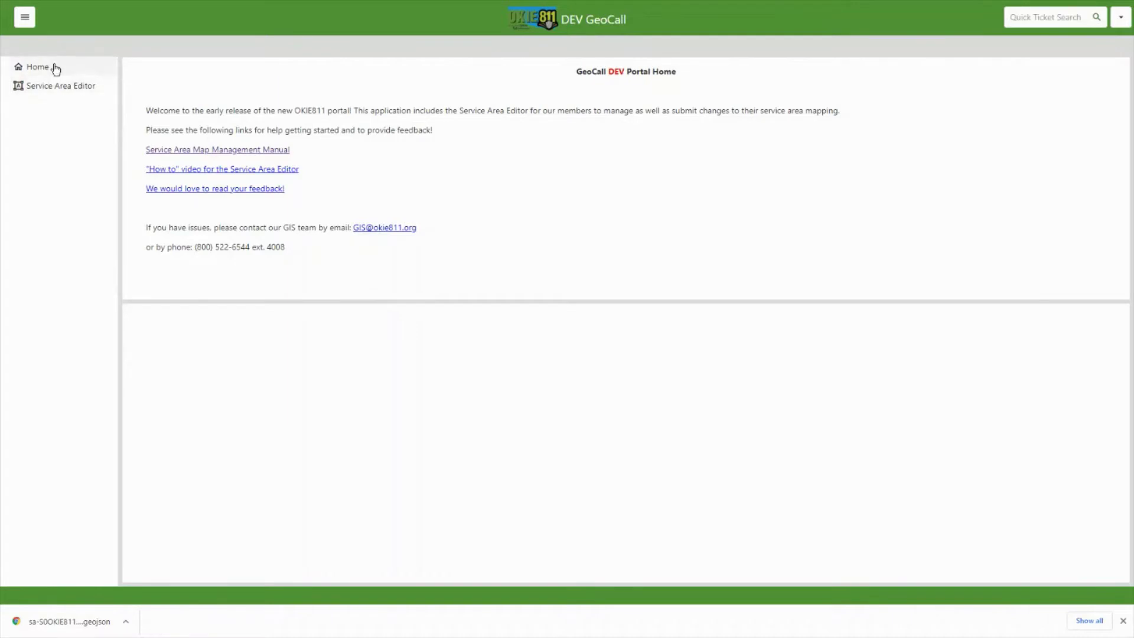
Open the Service Area Editor and load the service area for code S0OKIE811.
left_click(23, 22)
left_click(24, 22)
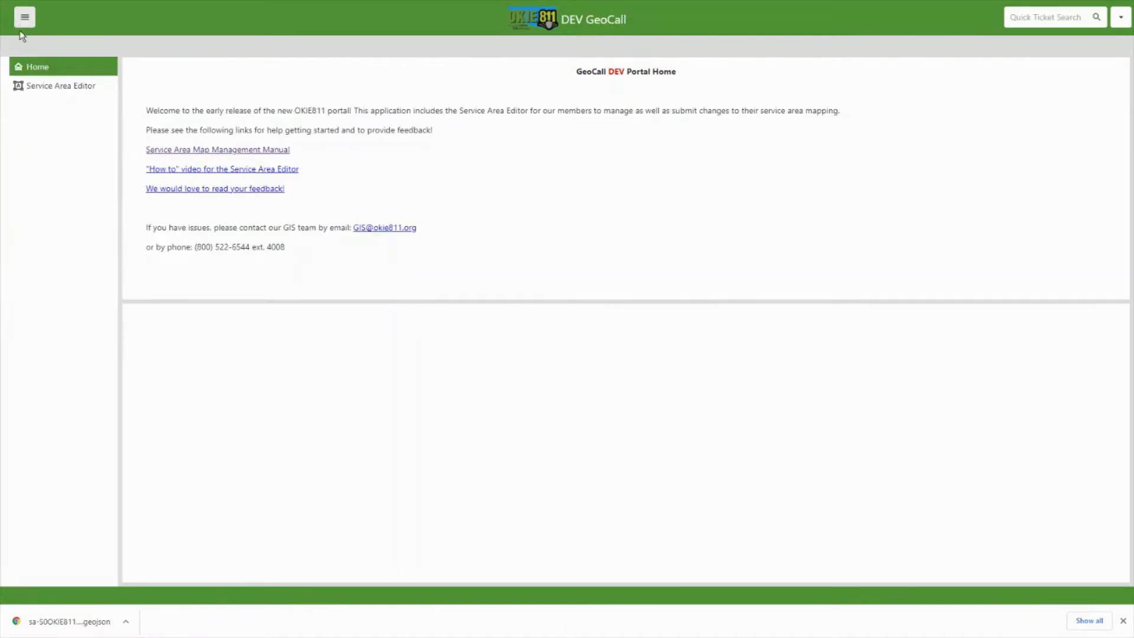
left_click(76, 93)
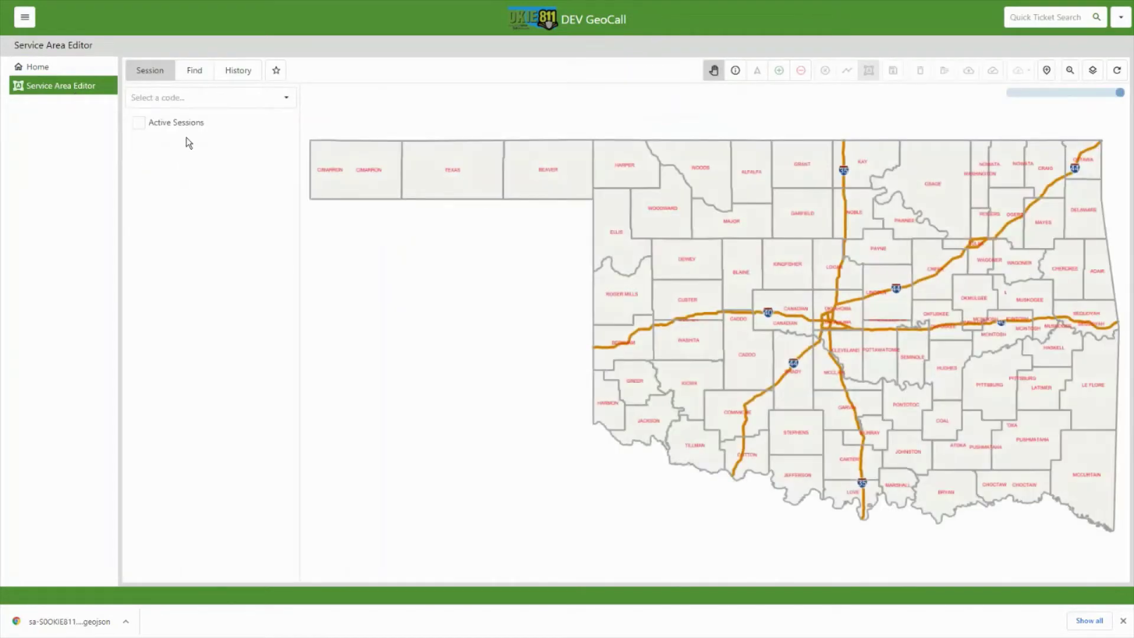
left_click(287, 102)
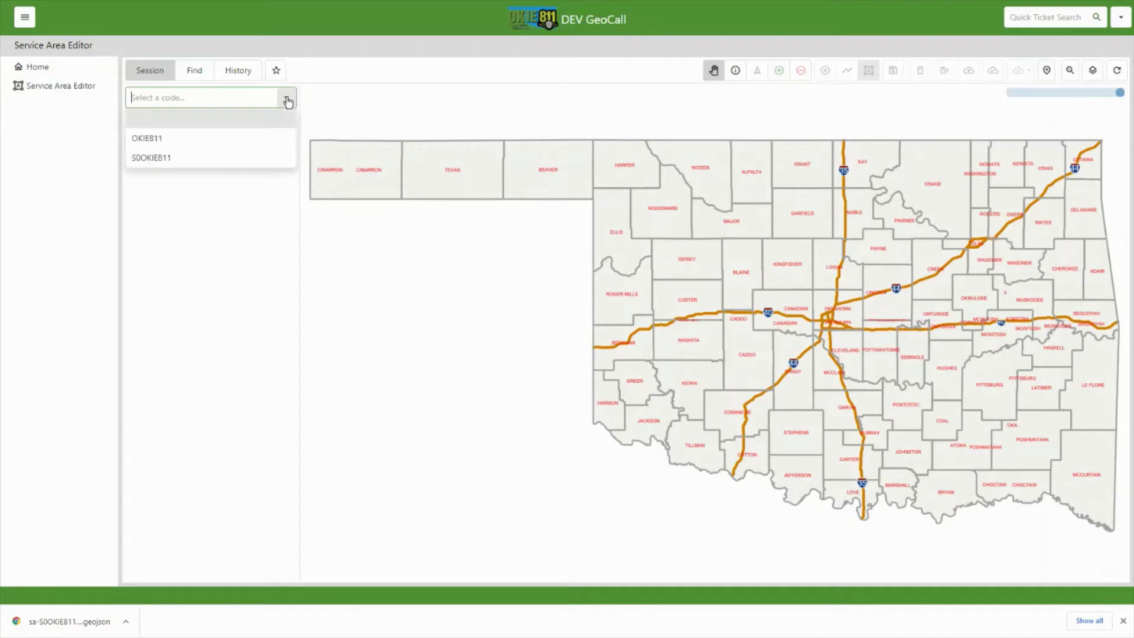
left_click(211, 158)
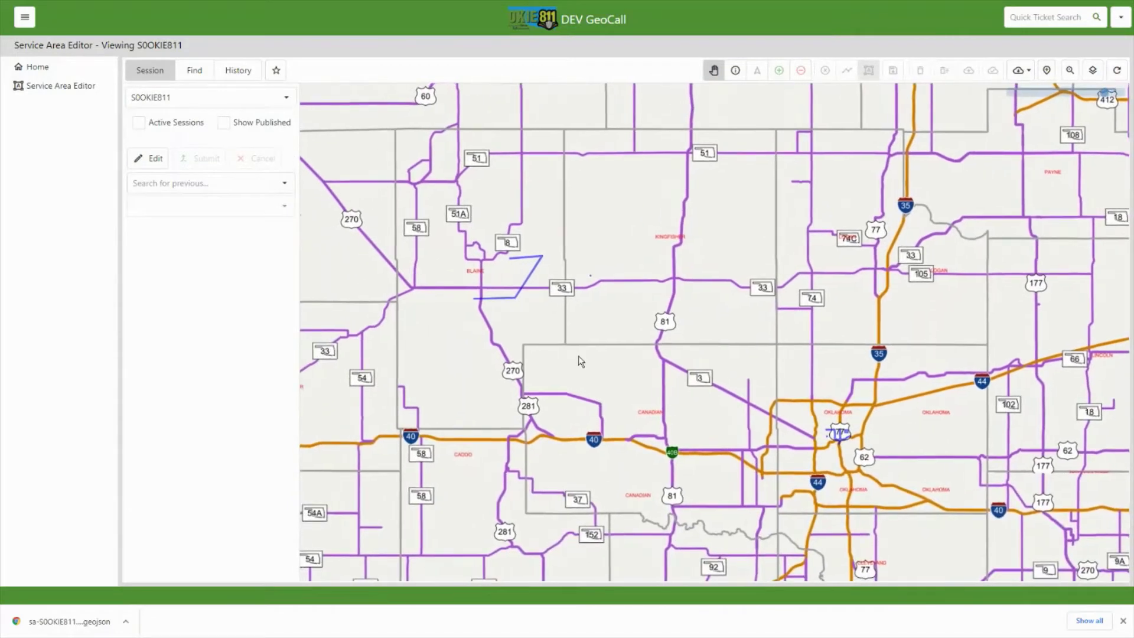
Show the currently published geometry, examine it from Watonga to Oklahoma City, and hide it again.
scroll(893, 448, "up", 1)
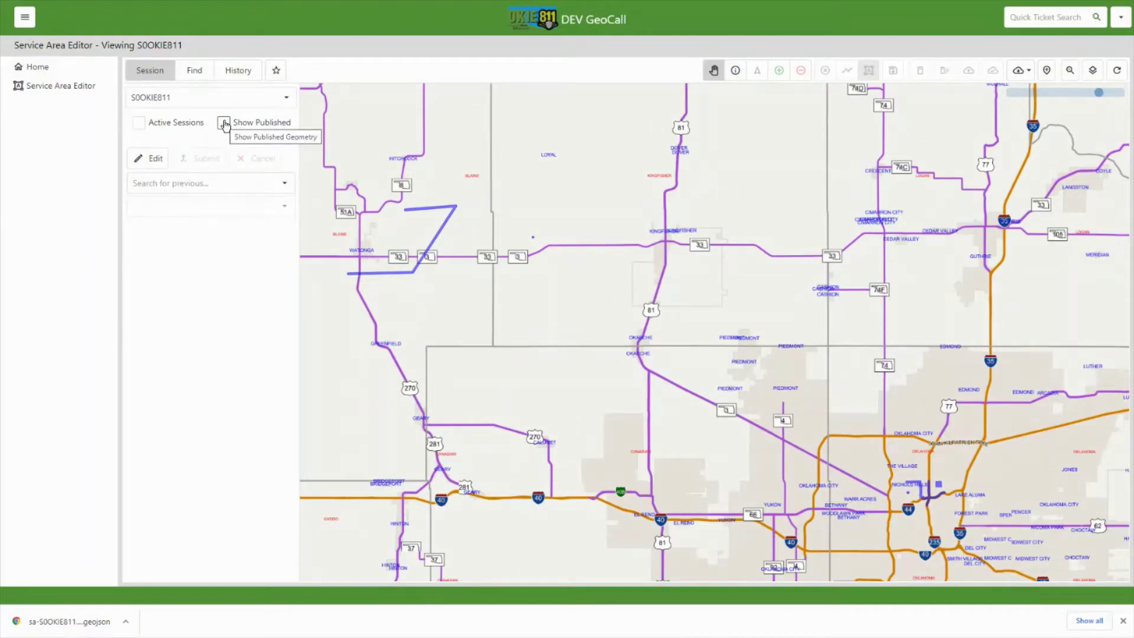
left_click(223, 123)
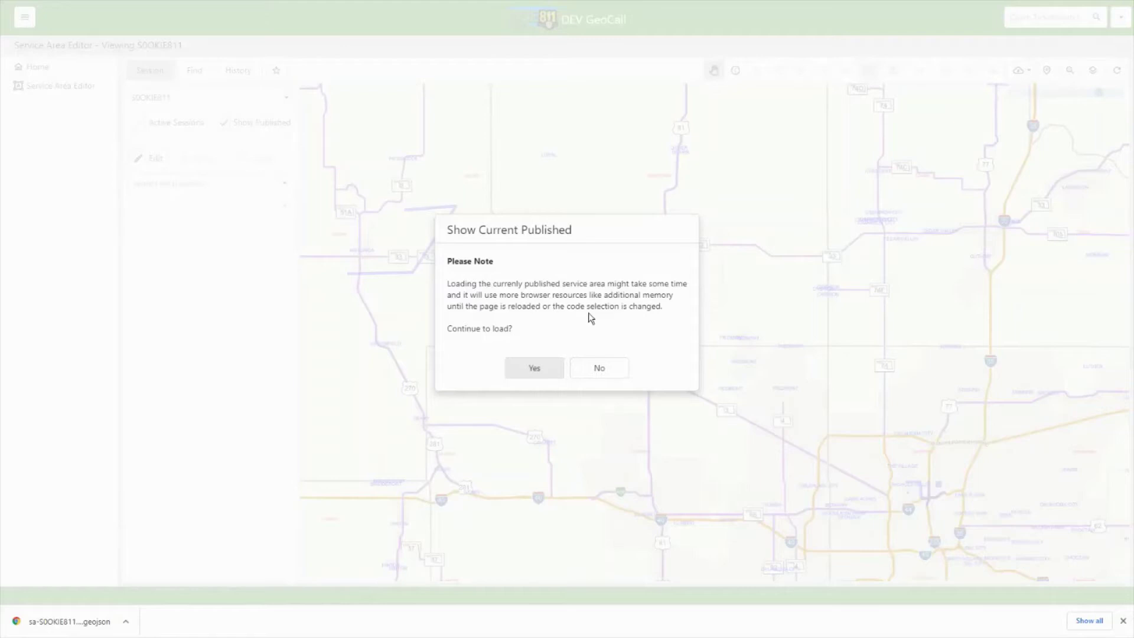
left_click(534, 367)
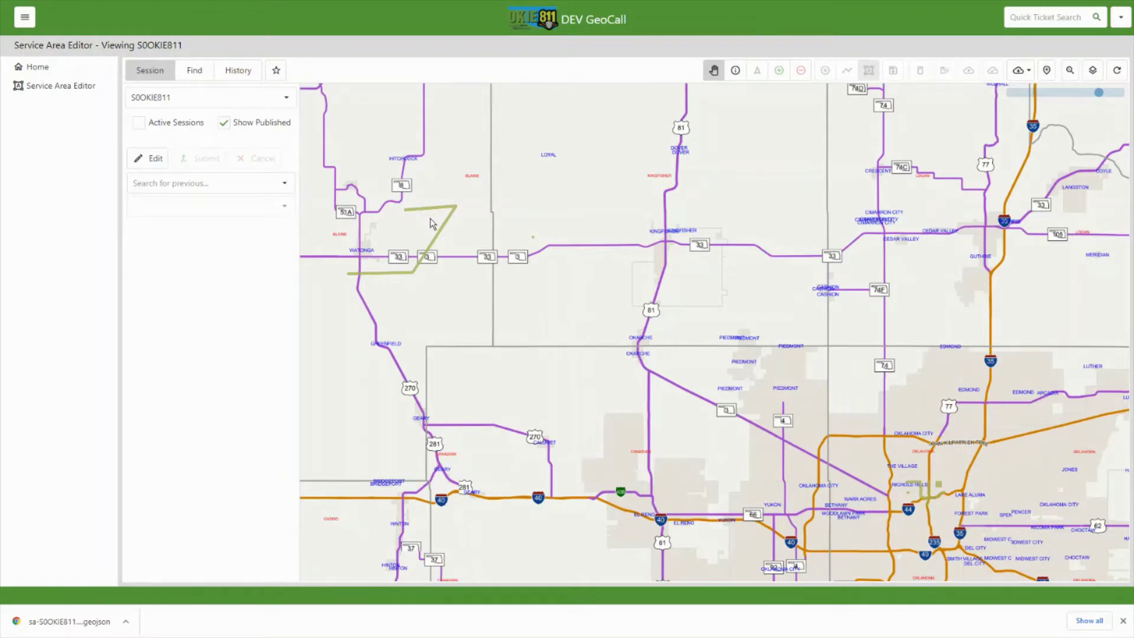
scroll(425, 210, "up", 2)
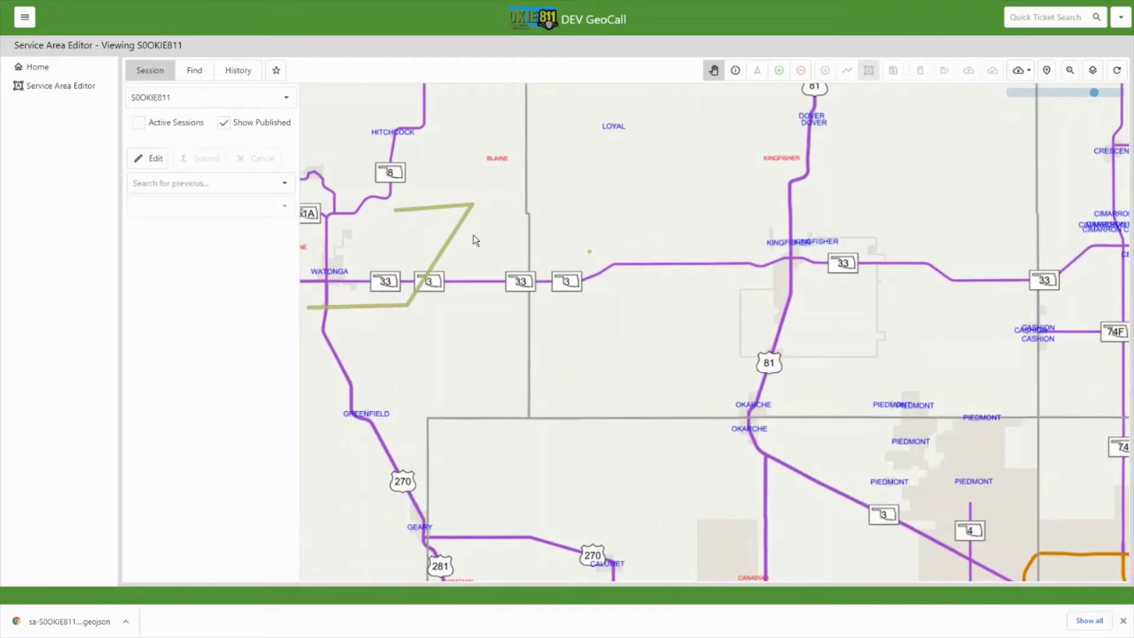
left_click_drag(840, 414, 659, 251)
left_click_drag(1008, 477, 916, 408)
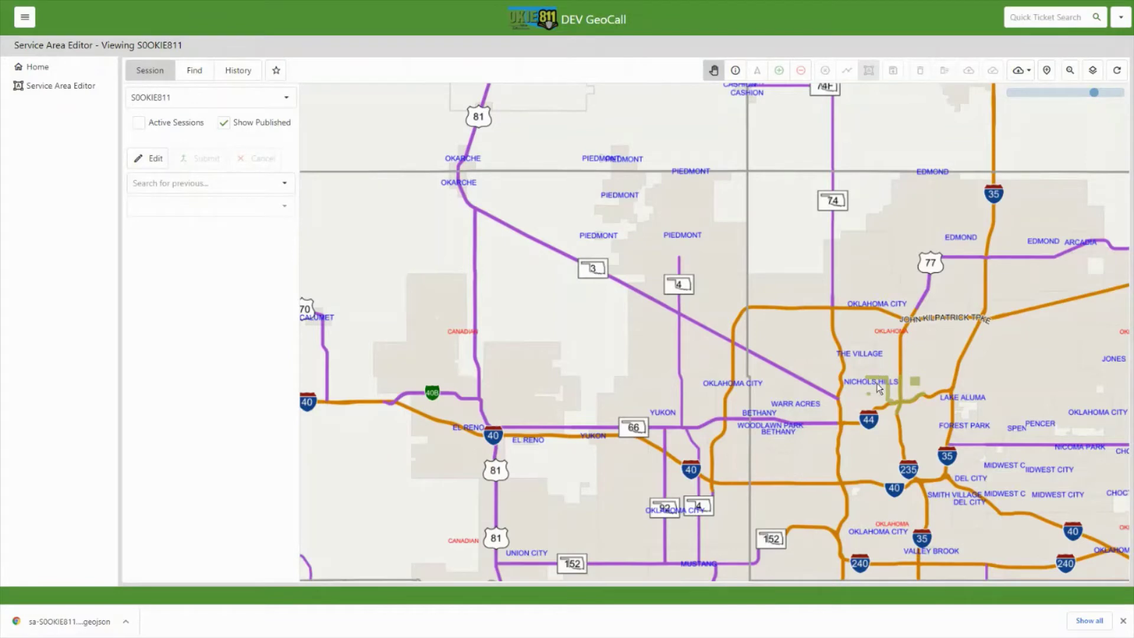
left_click(224, 122)
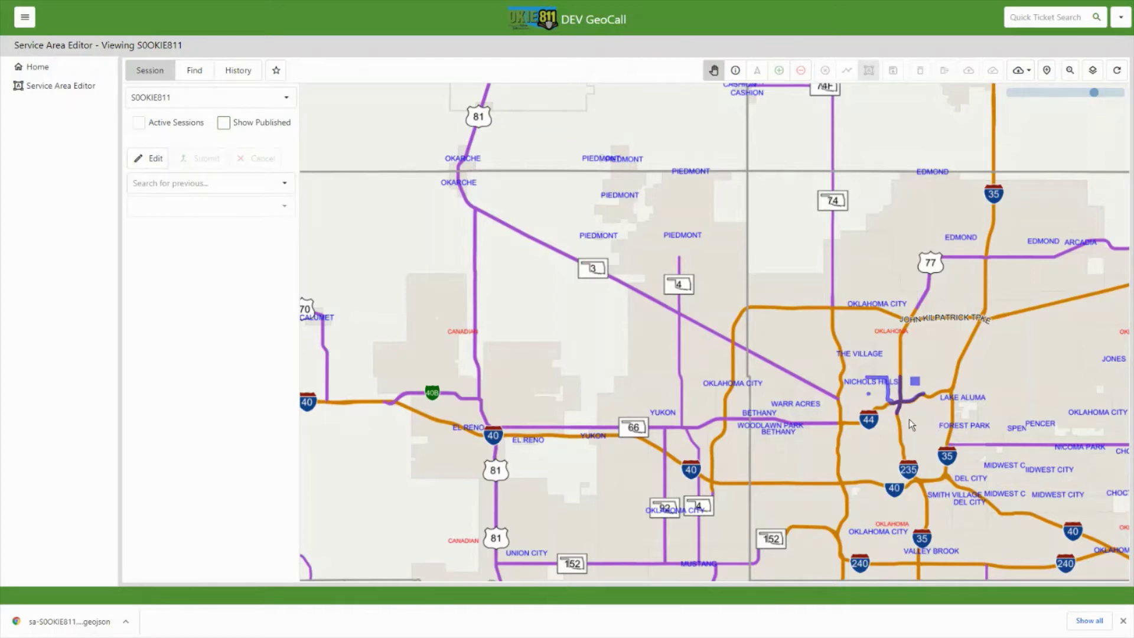
Highlight the service area with the published geometry shown, compare it without the highlight, and hide the published geometry.
scroll(908, 418, "up", 5)
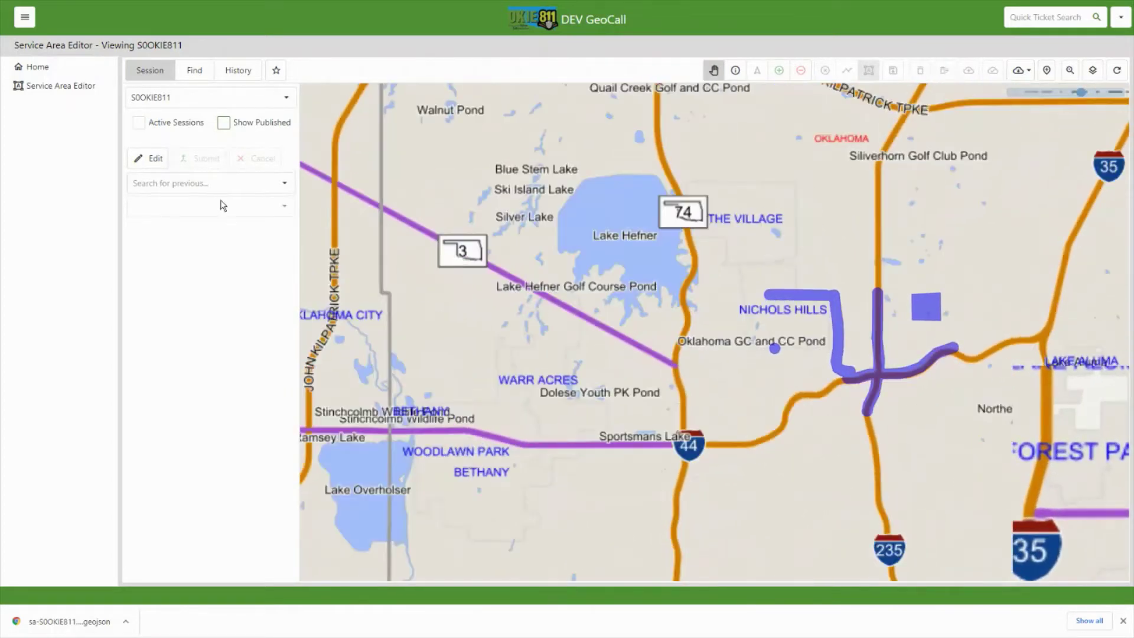
left_click(277, 71)
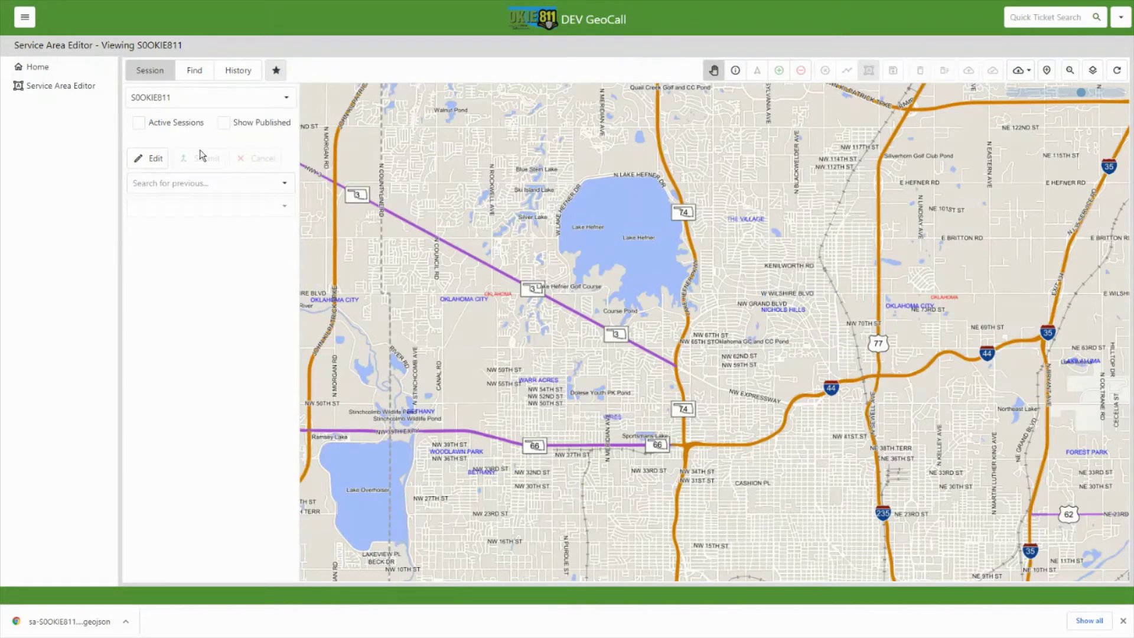
left_click(223, 124)
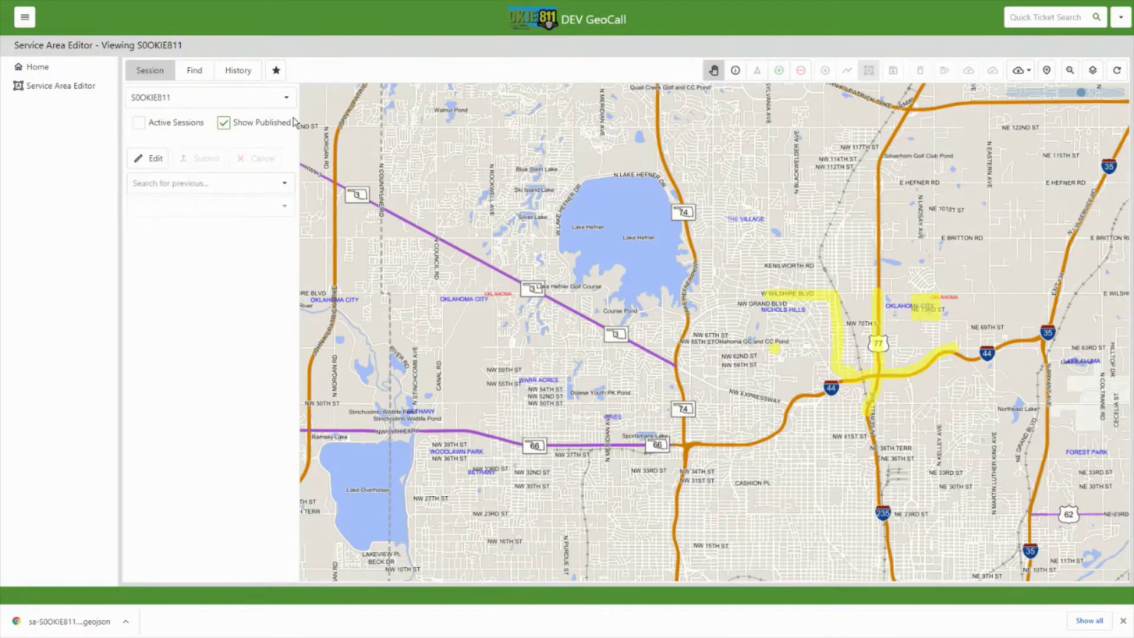
left_click(281, 81)
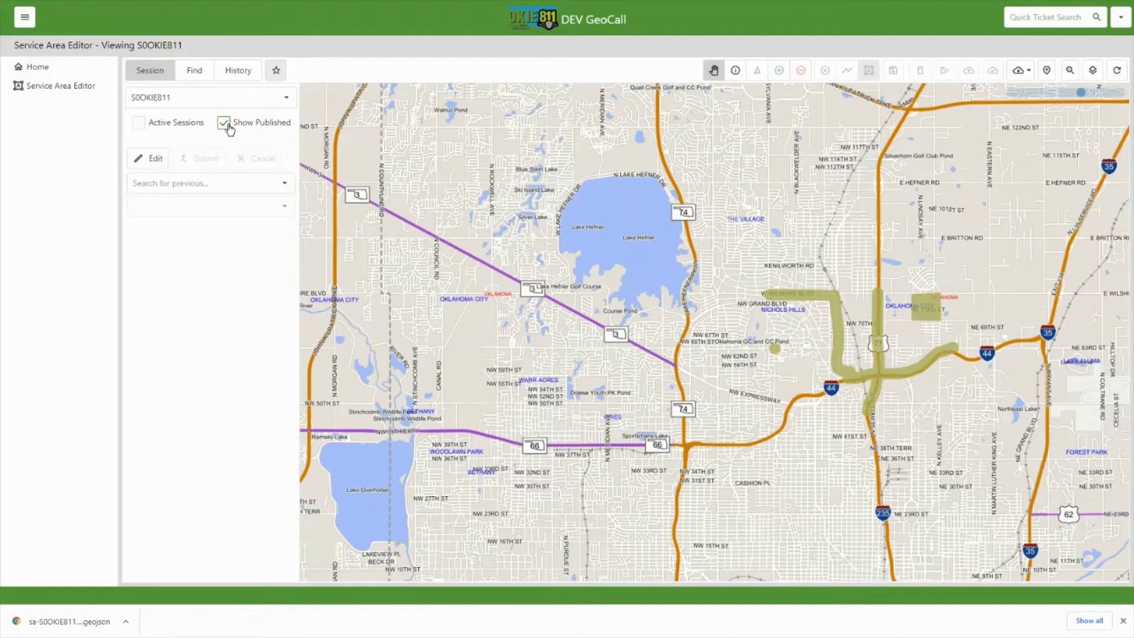
left_click(228, 127)
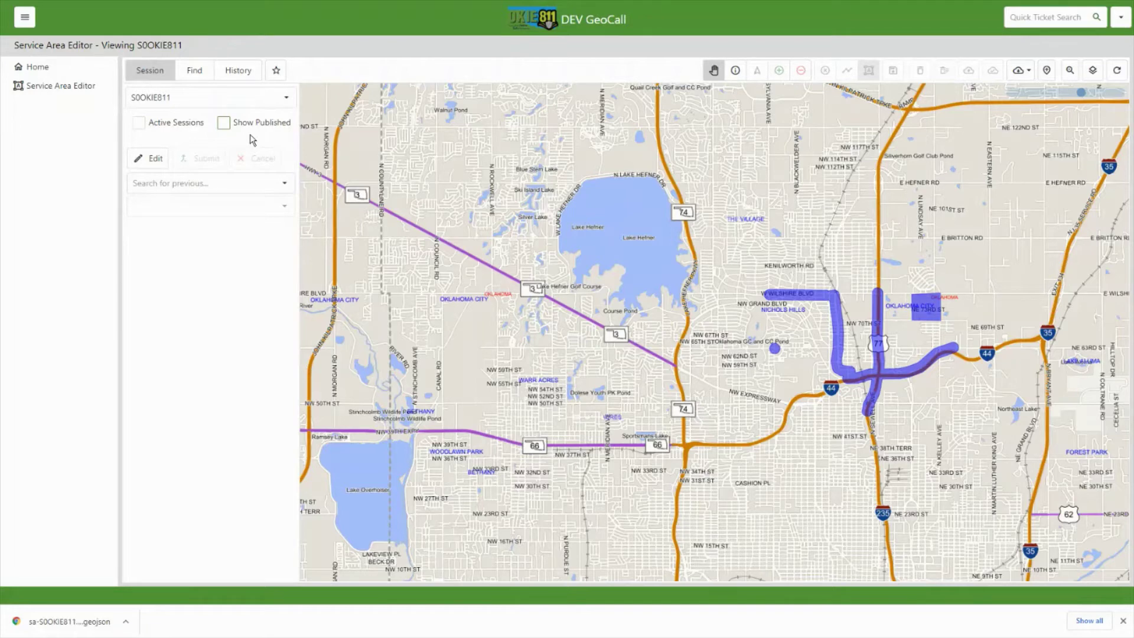
Search previous sessions from the last 30 days and open the session of 5/26/21 2:23:56 PM.
left_click(286, 185)
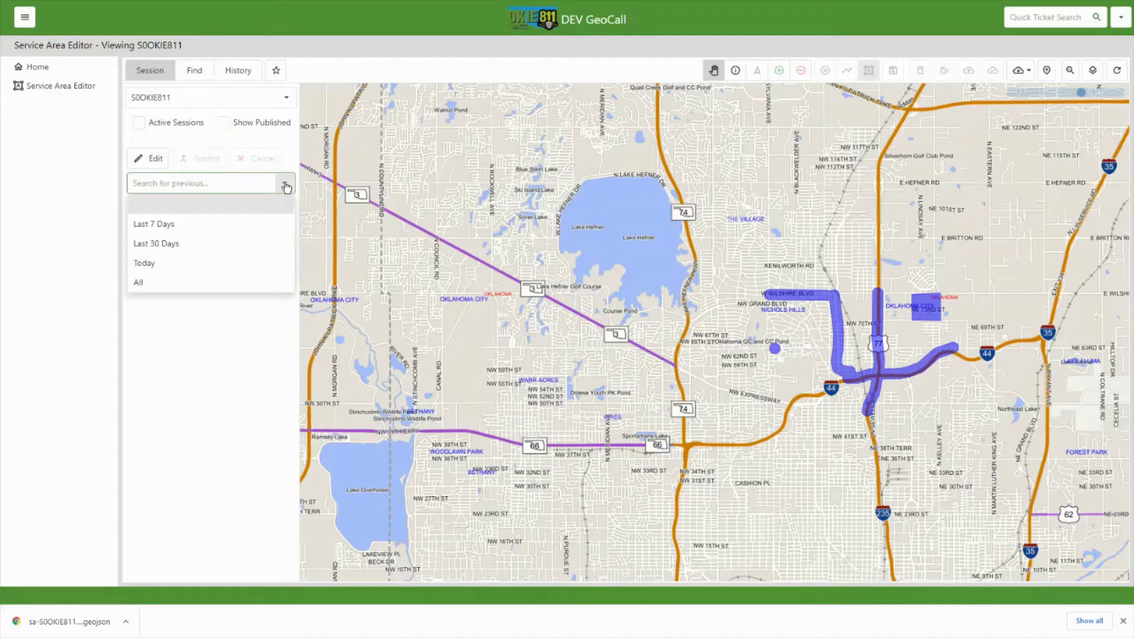
left_click(194, 248)
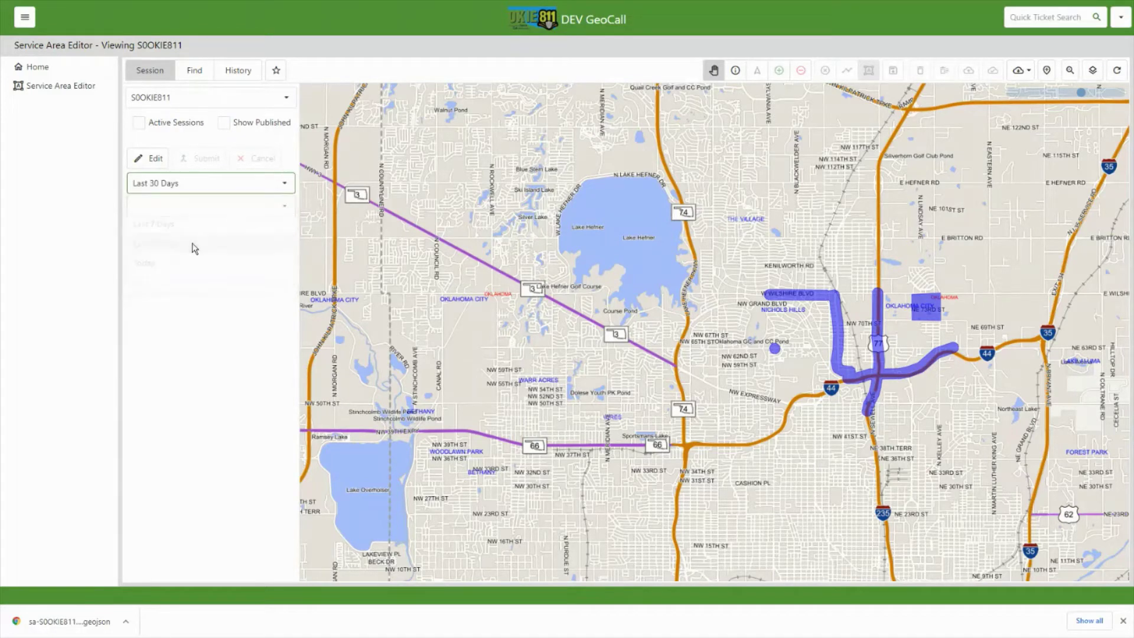
left_click(284, 208)
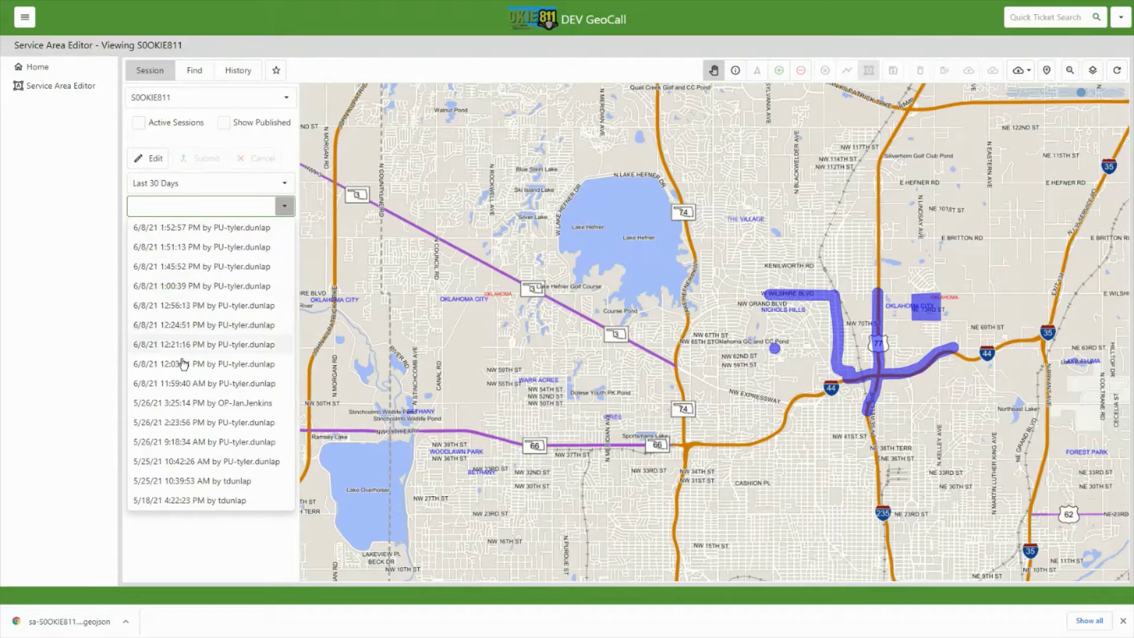
left_click(170, 426)
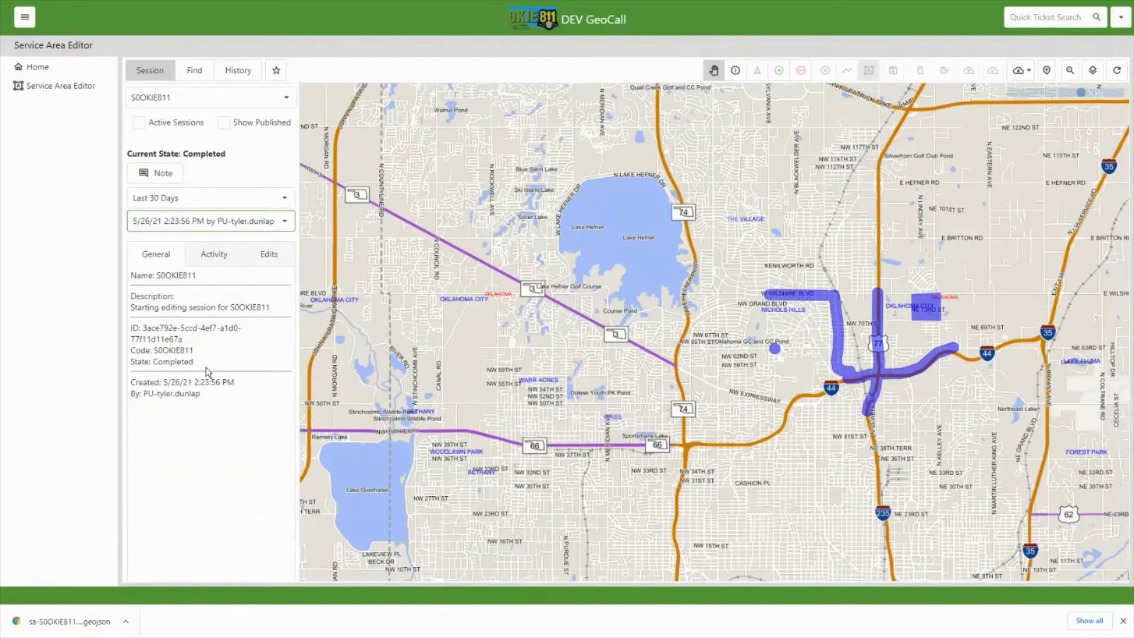
Review the session's edits on the map: the first addition at 2:56:47 PM and the second deletion at 2:55:04 PM.
left_click(267, 254)
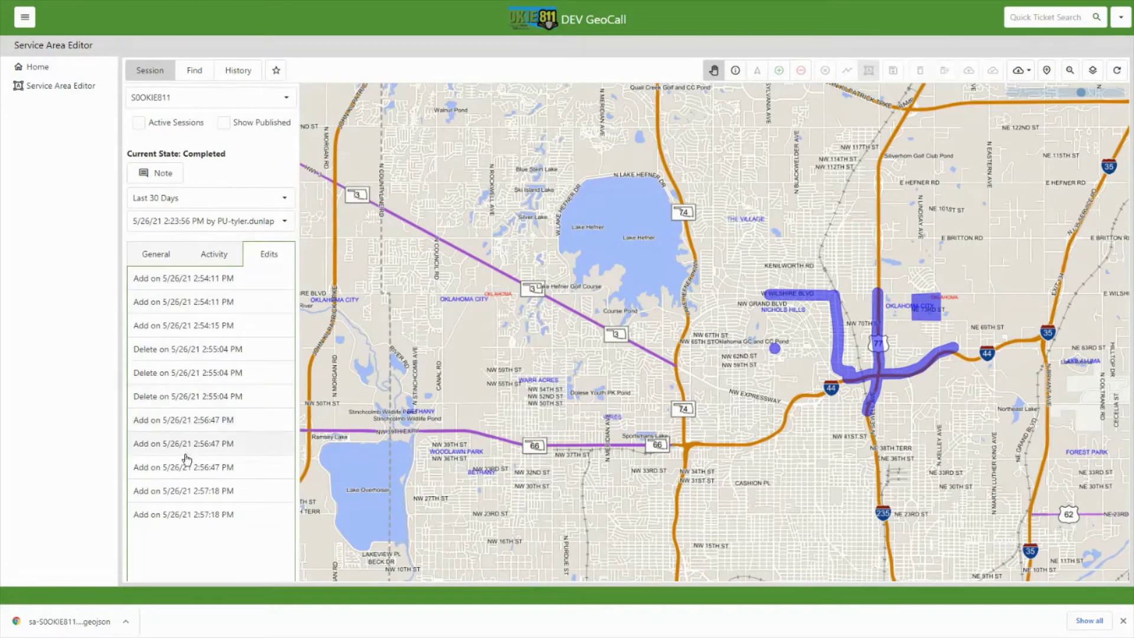
left_click(197, 420)
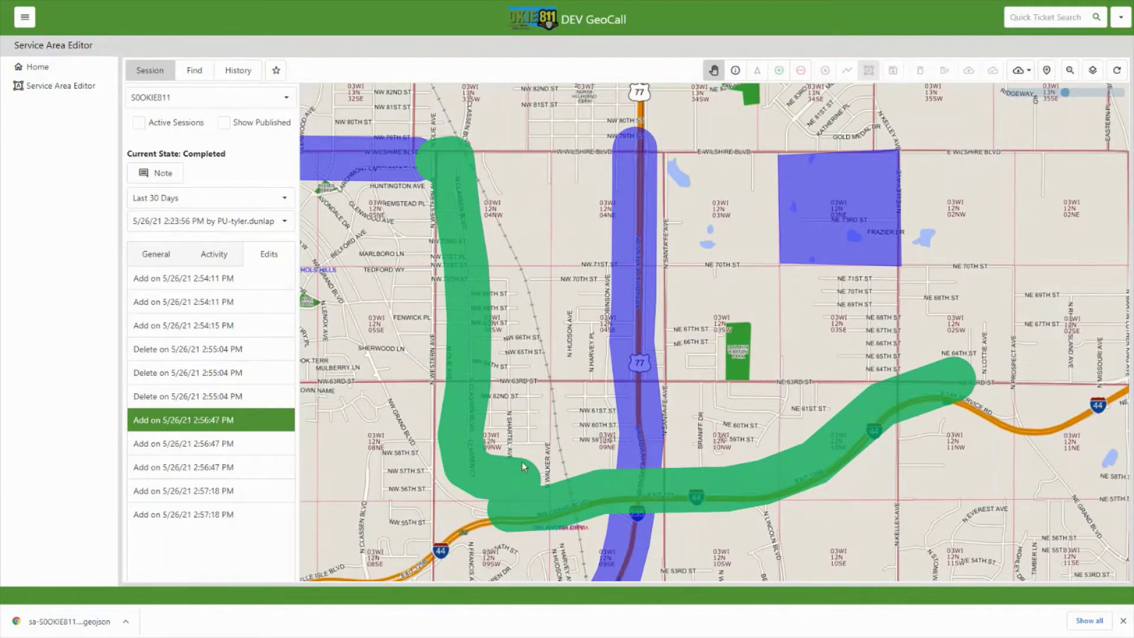
left_click(187, 383)
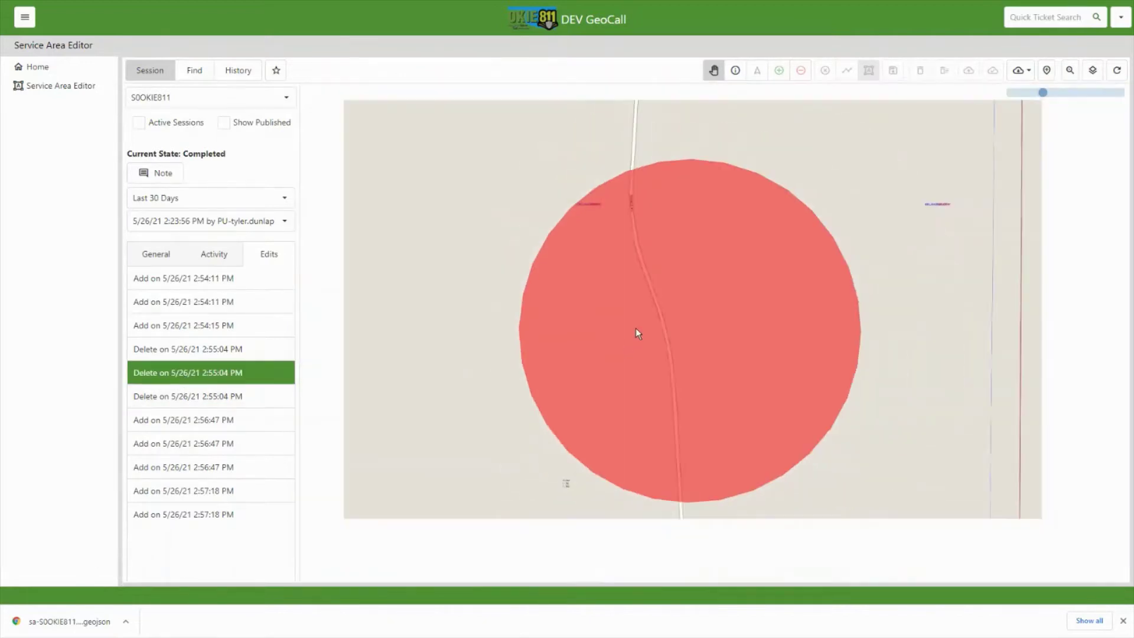
scroll(678, 306, "down", 2)
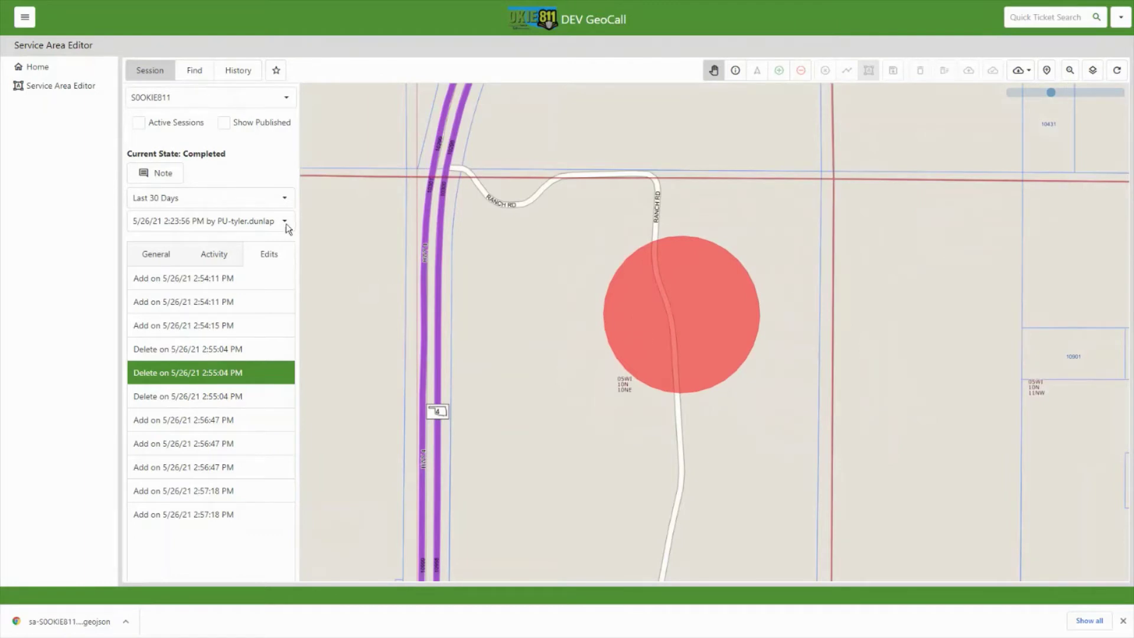
Clear the Last 30 Days search to close the previous session.
left_click(547, 303)
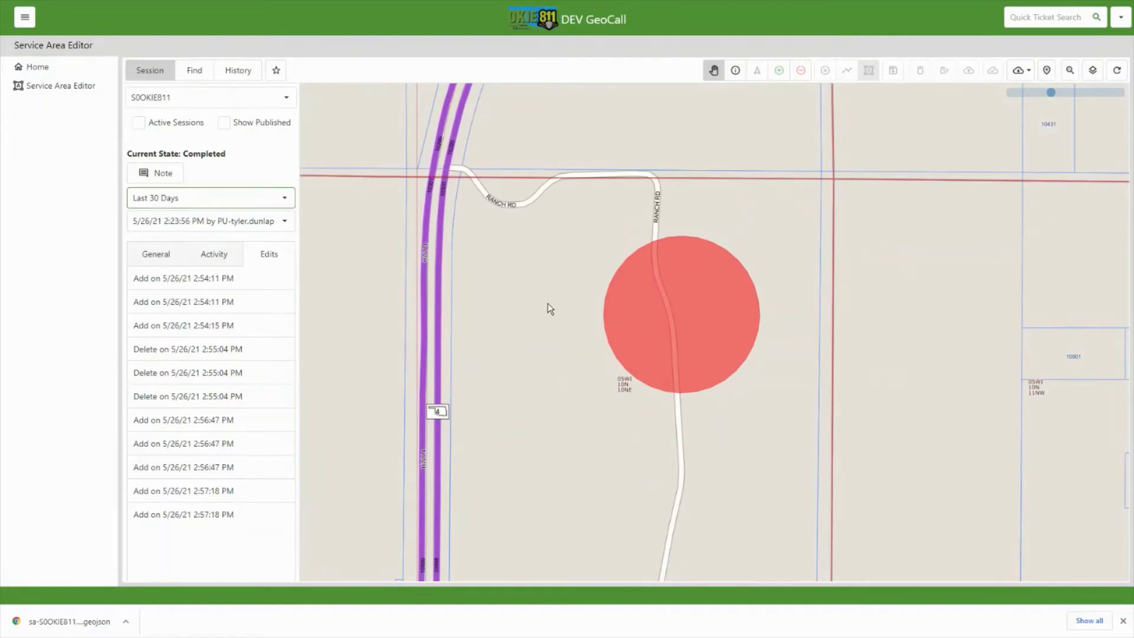
left_click(287, 199)
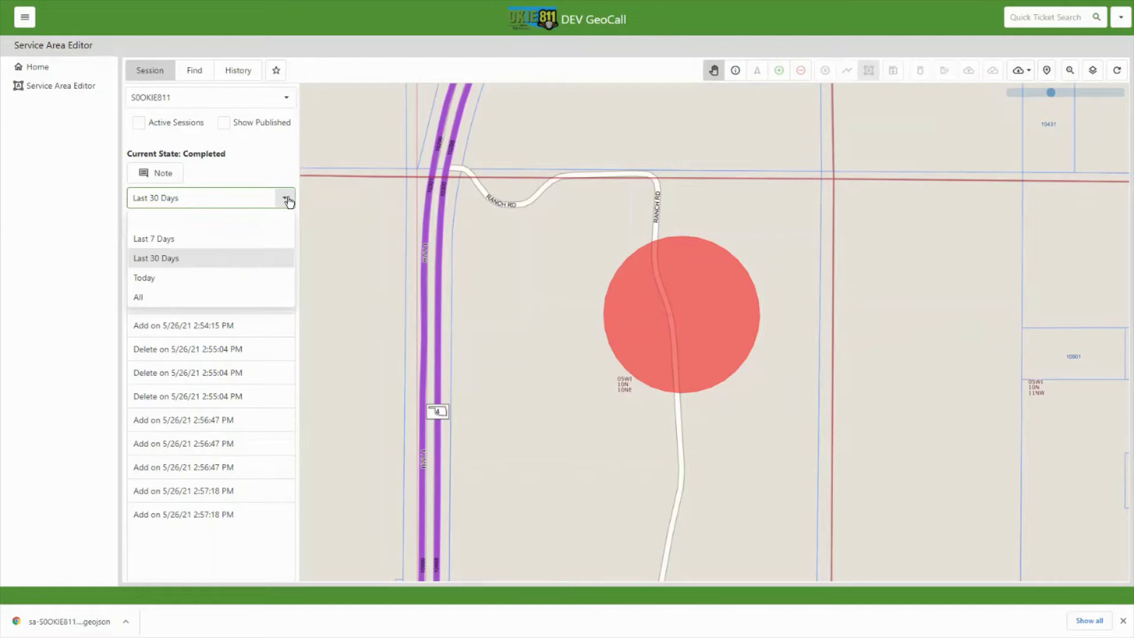
left_click(175, 224)
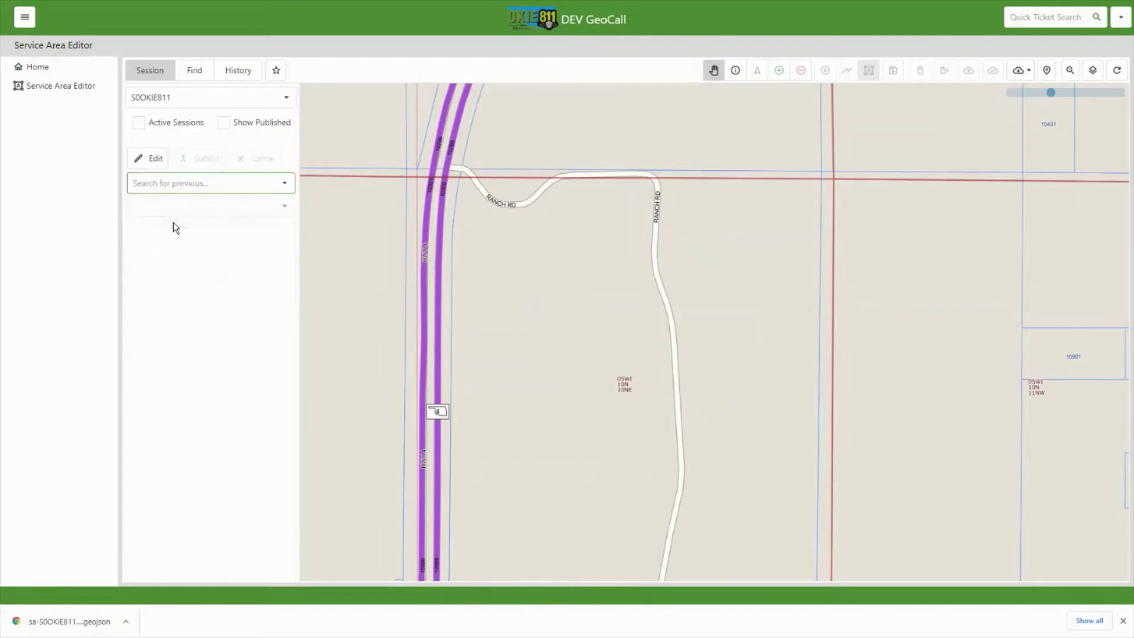
Start an editing session for service area S0OKIE811.
scroll(702, 276, "down", 4)
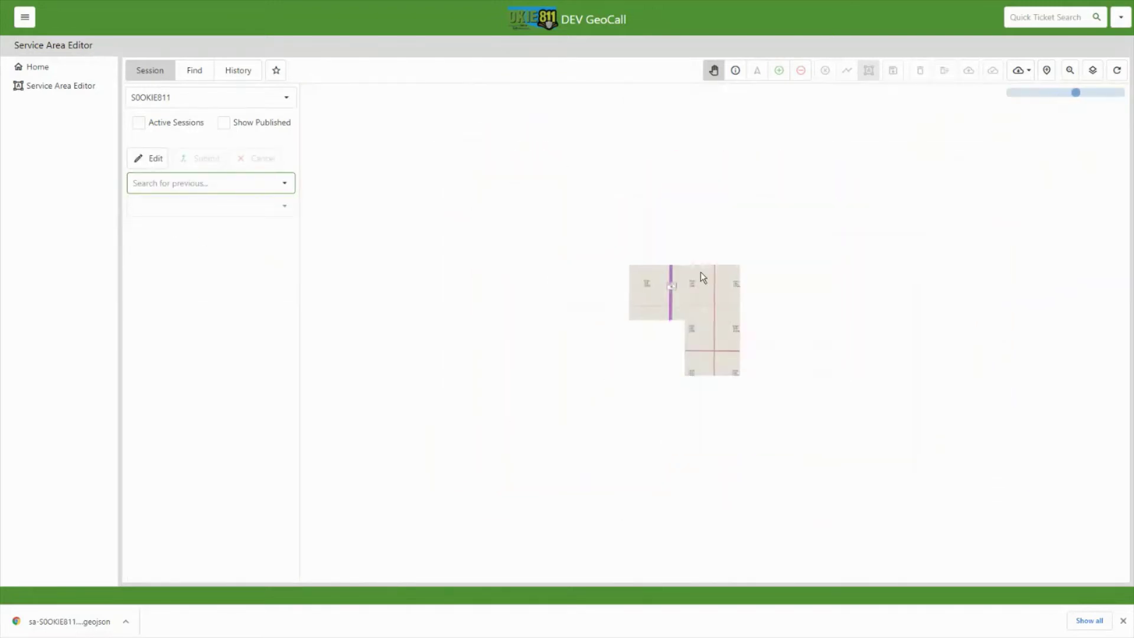
scroll(700, 272, "down", 3)
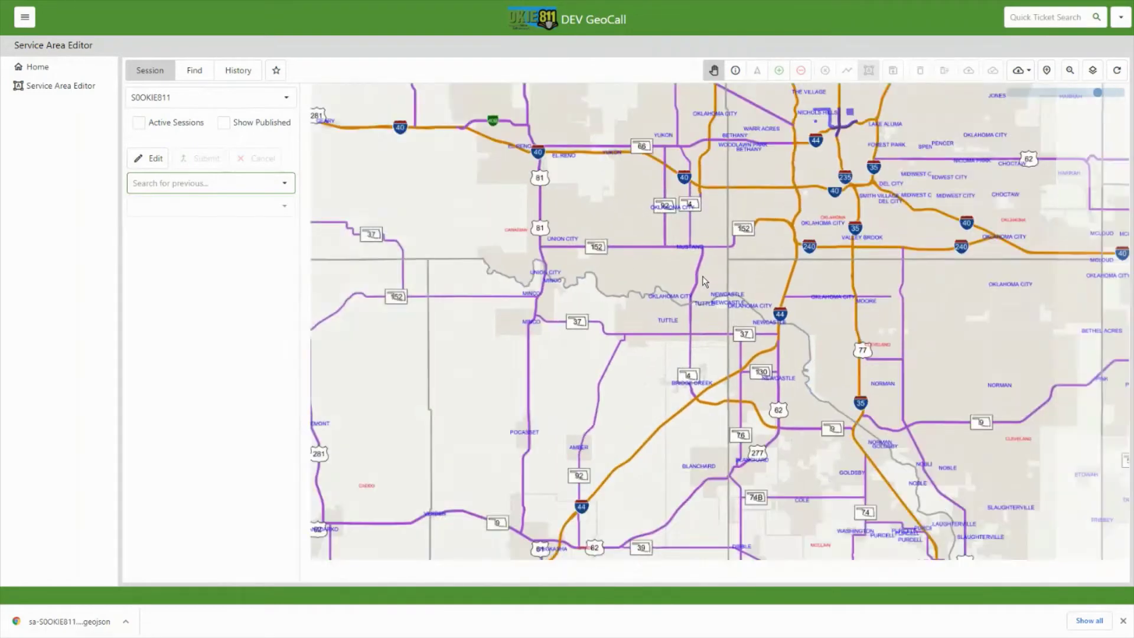
scroll(703, 275, "down", 1)
left_click_drag(723, 452, 732, 488)
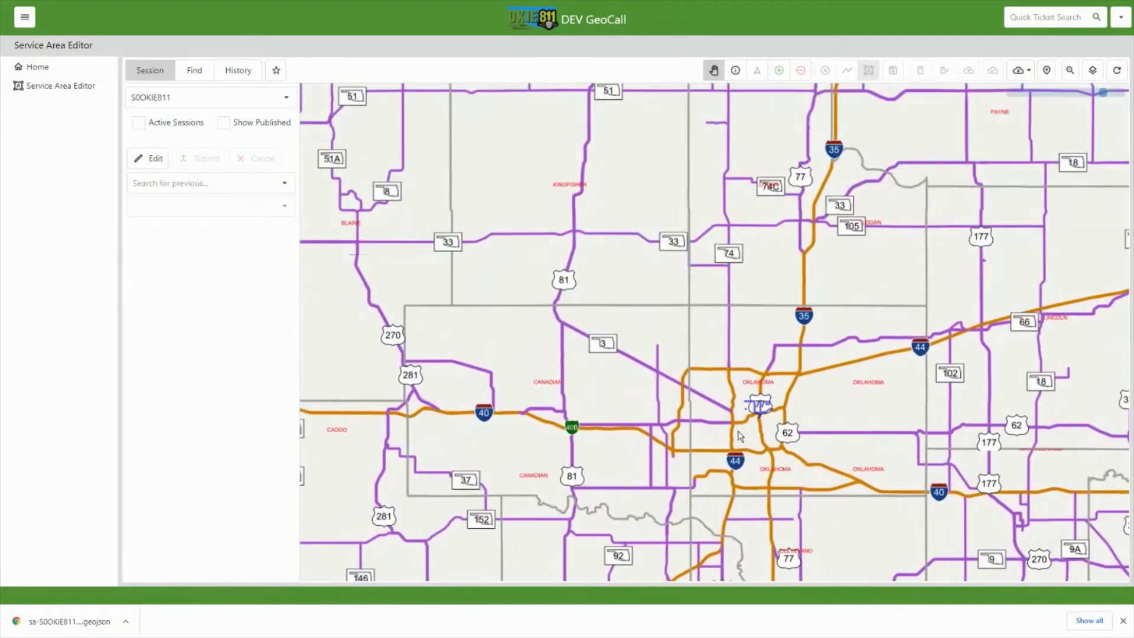
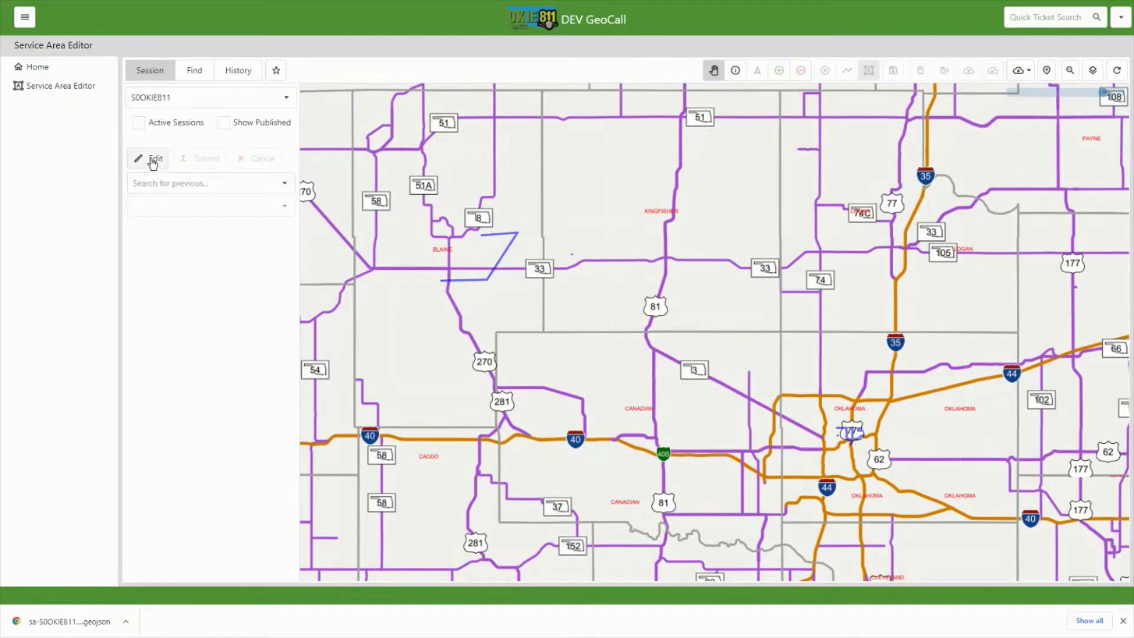
left_click(153, 162)
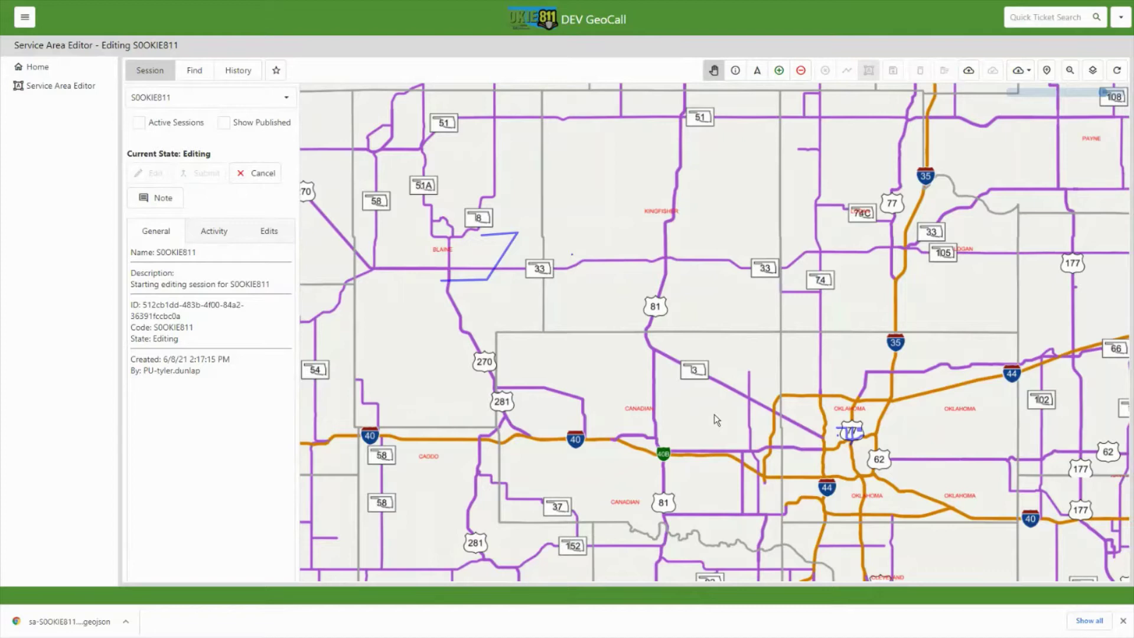
Add a rectangular polygon covering quarter section 30NW, south of W Hefner Rd and east of N May Ave.
scroll(846, 420, "up", 3)
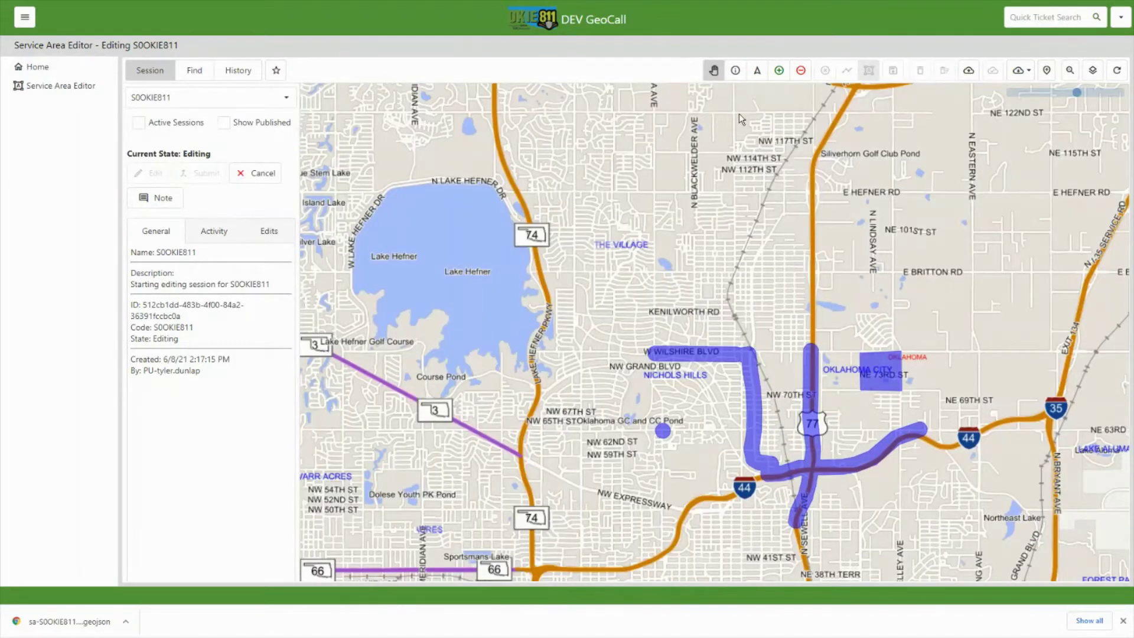
left_click(779, 76)
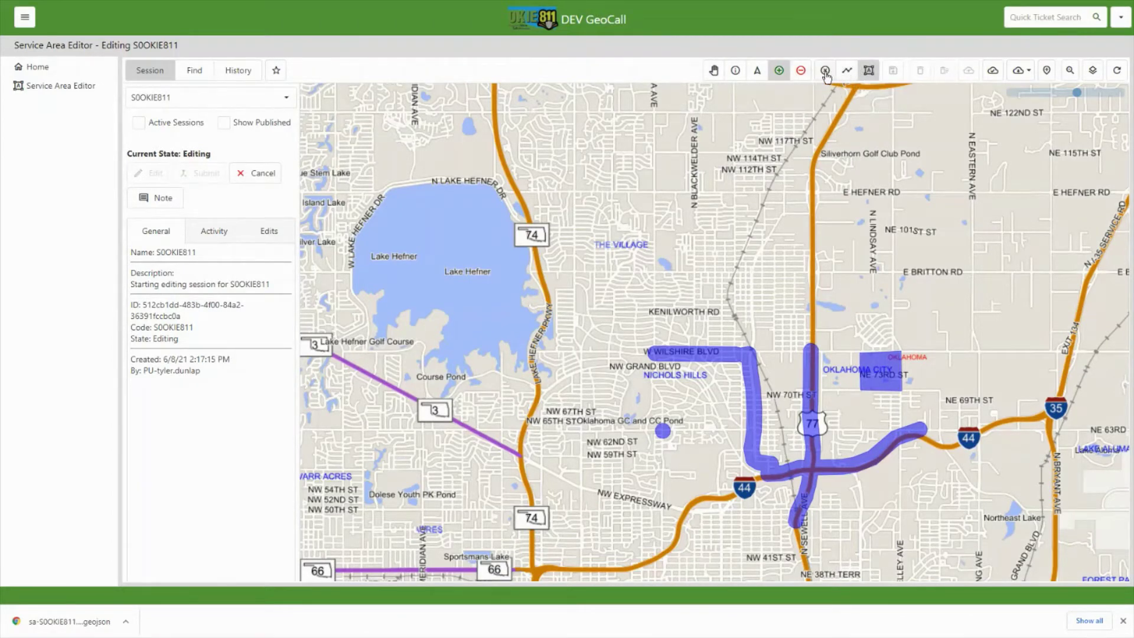
left_click(869, 71)
scroll(603, 210, "up", 3)
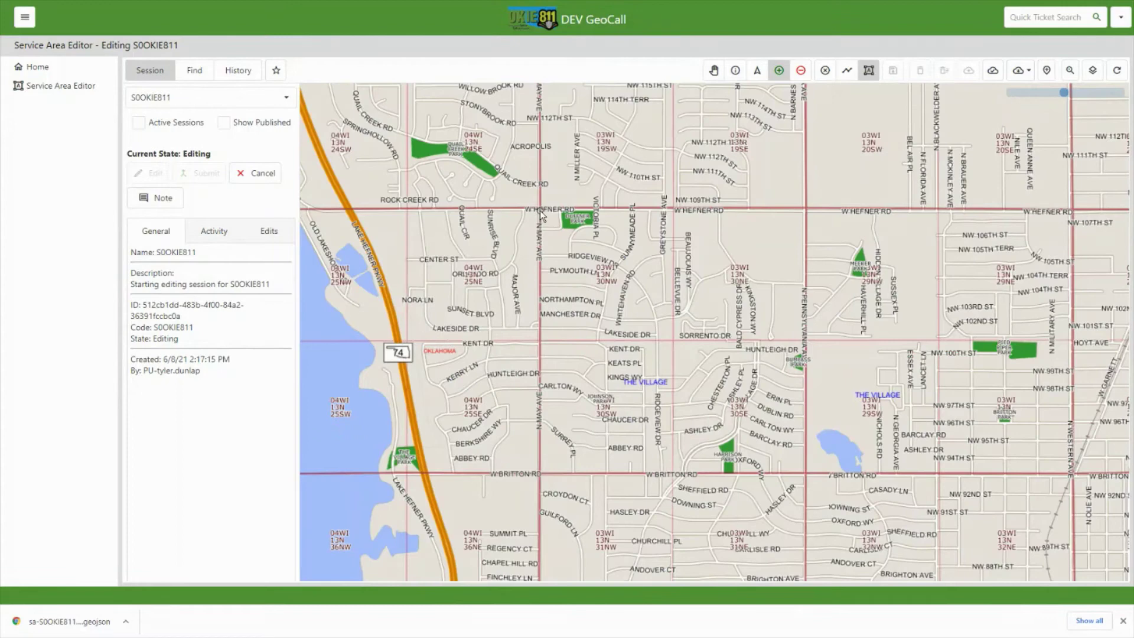
left_click(540, 211)
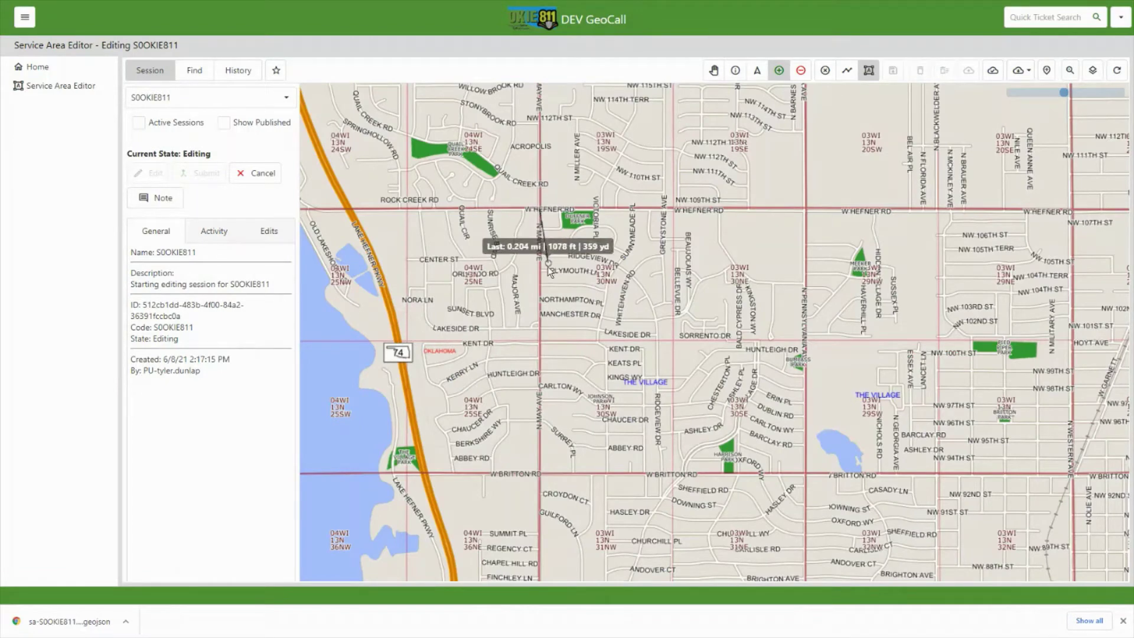
left_click(540, 340)
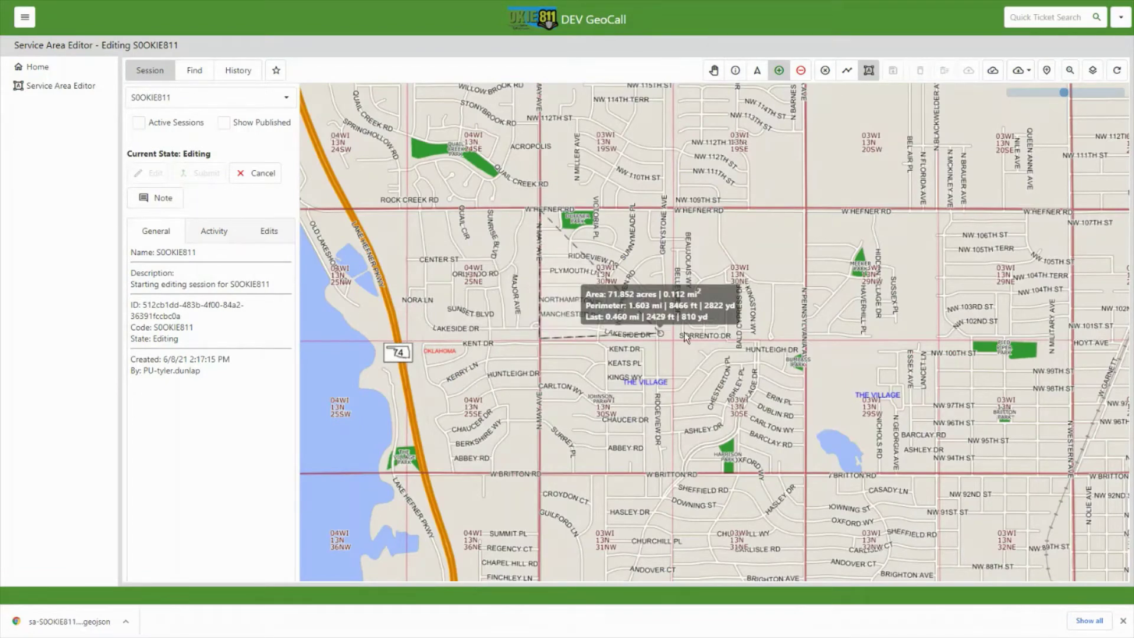
left_click(676, 341)
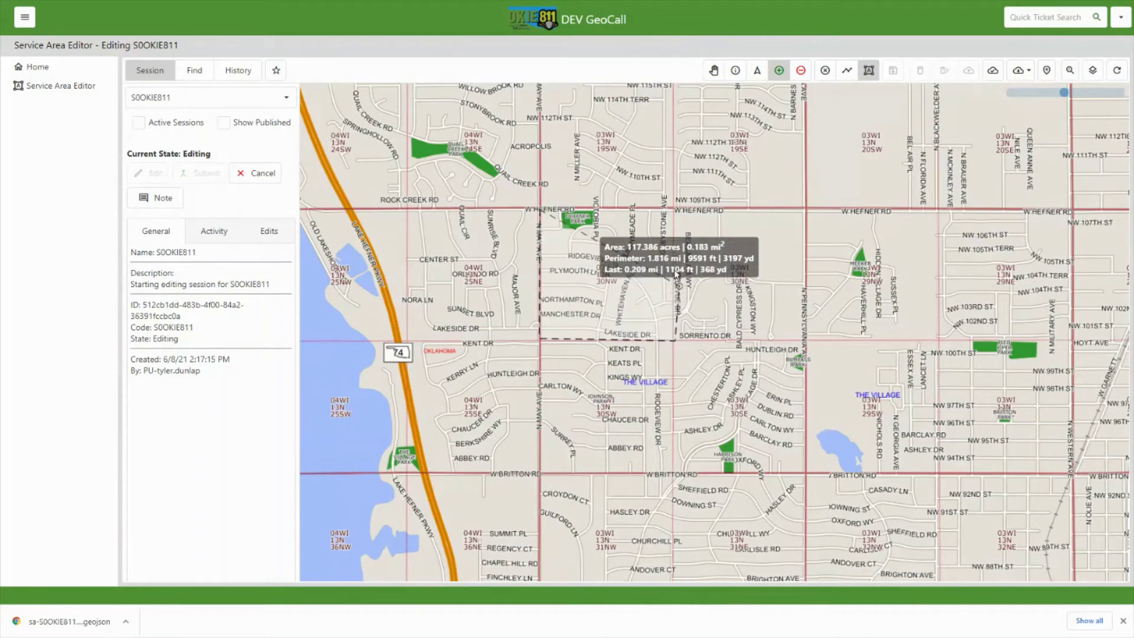
double_click(674, 212)
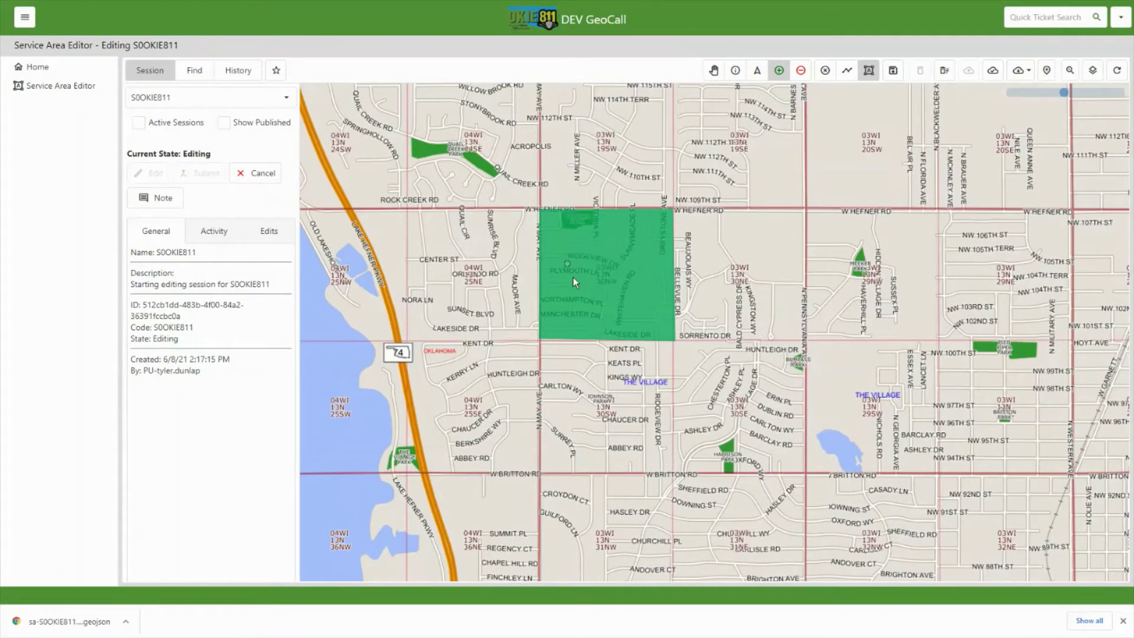
Add a buffered line along Lake Hefner Pkwy from W Hefner Rd south to near Abbey Rd.
left_click_drag(437, 277, 530, 298)
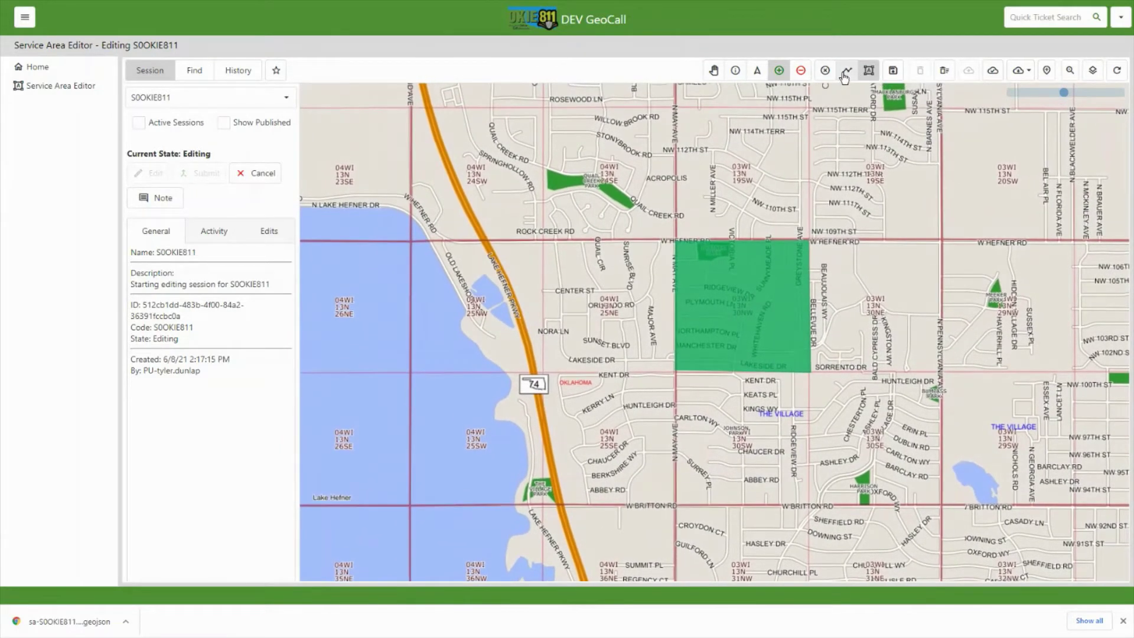
left_click(497, 245)
left_click(510, 276)
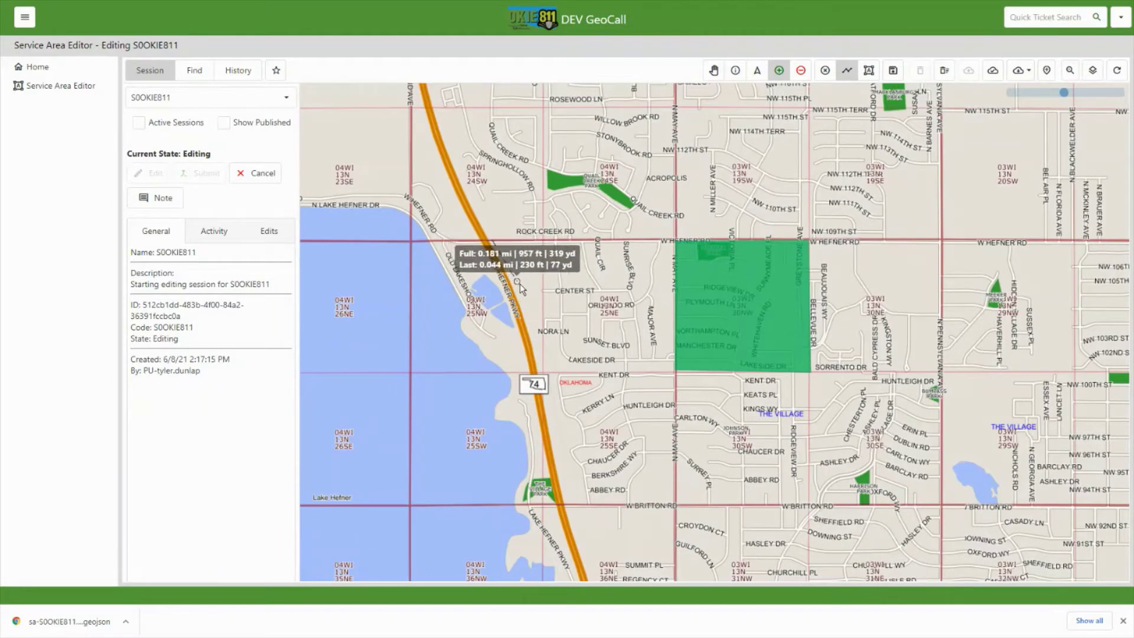
left_click(543, 414)
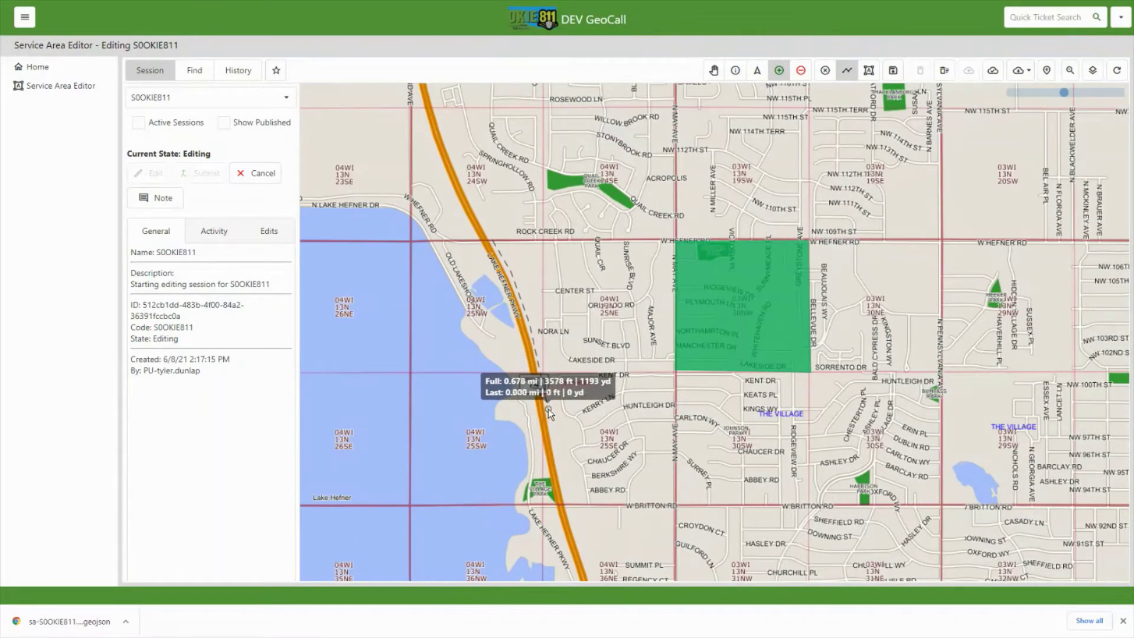
double_click(560, 461)
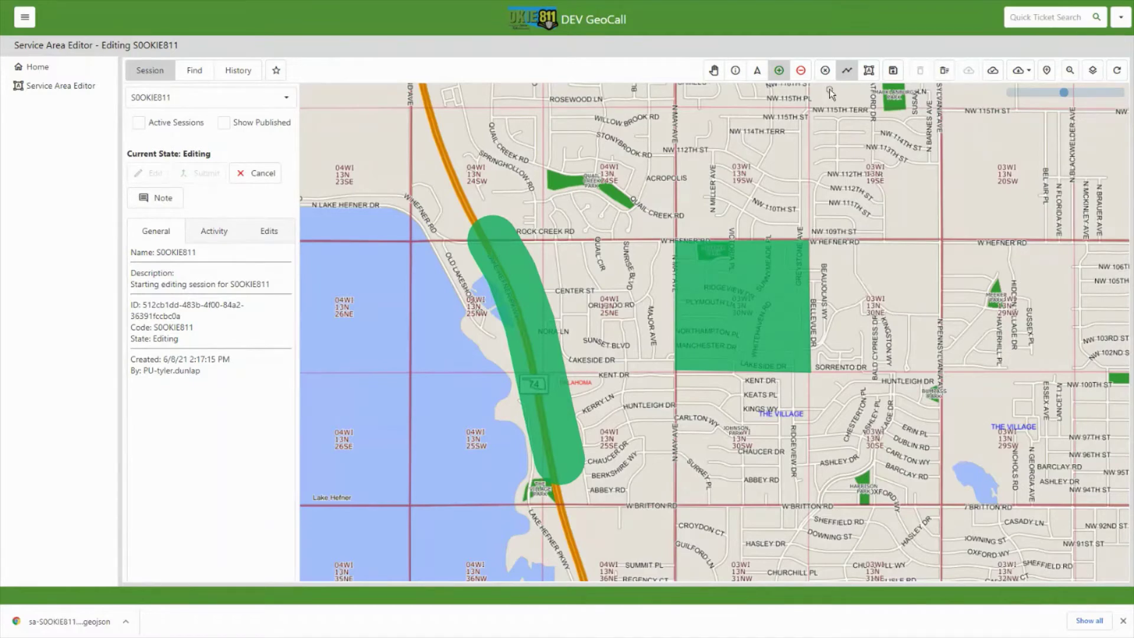
Add a circular area around a point on Quail Cir, just north of Center St.
left_click(825, 71)
left_click(597, 273)
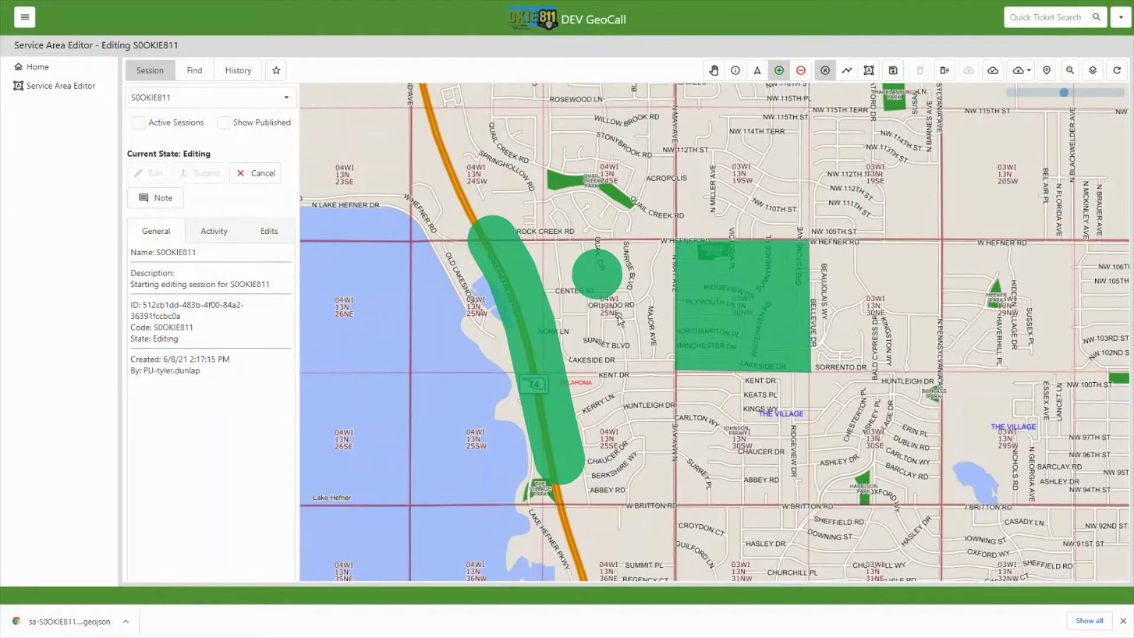
Delete the circular area at Quail Cir and save the remaining additions to the session.
left_click(760, 71)
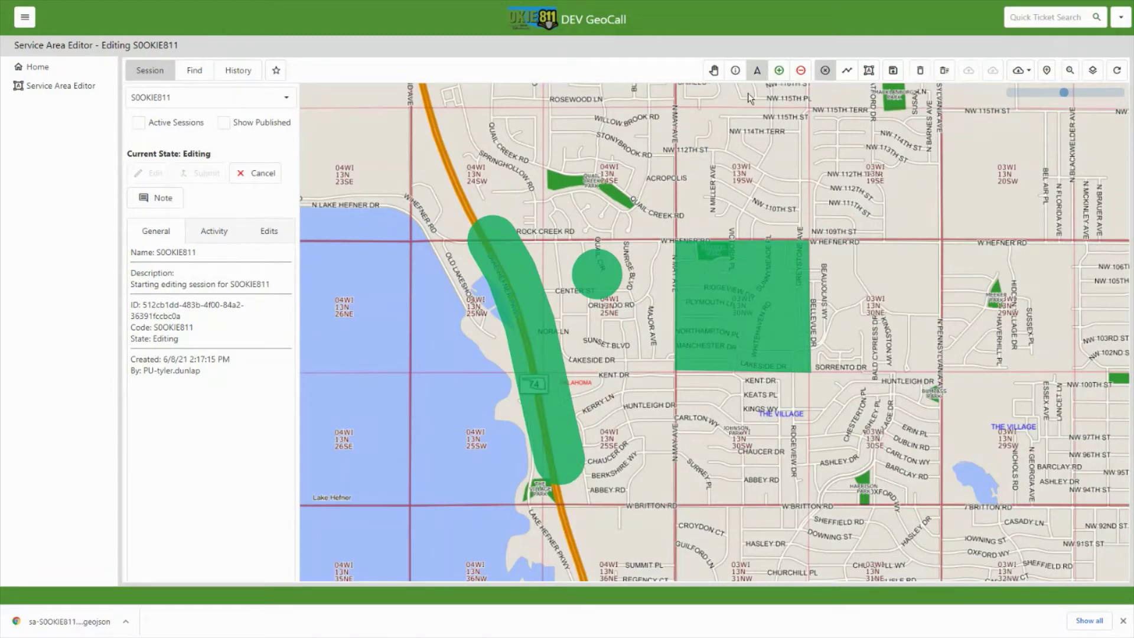
left_click(602, 278)
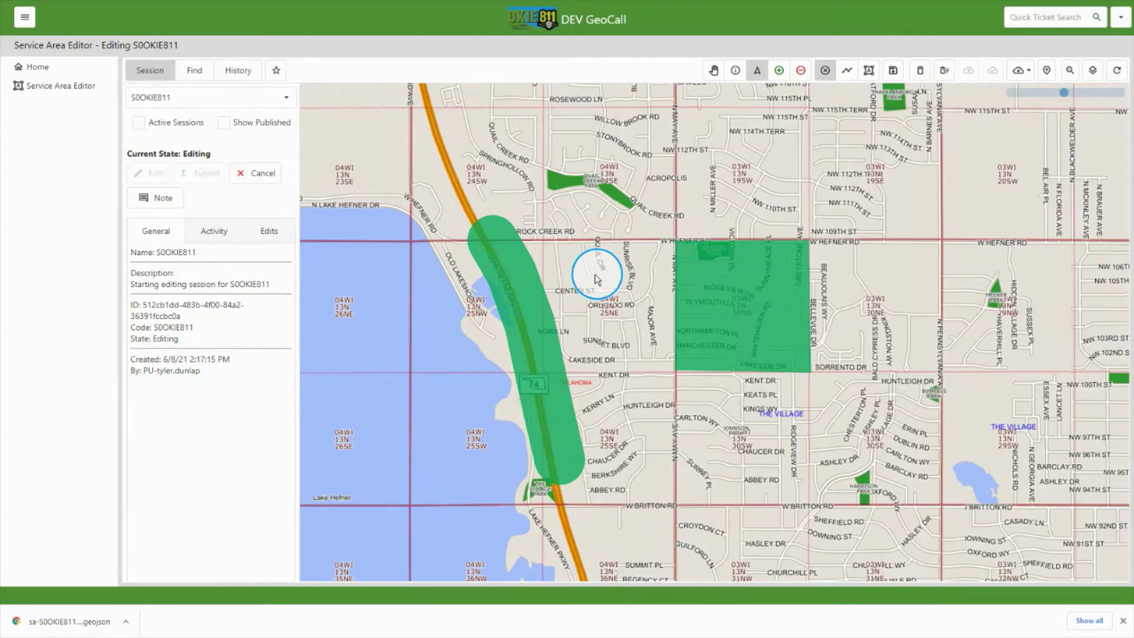
left_click(925, 72)
left_click(925, 72)
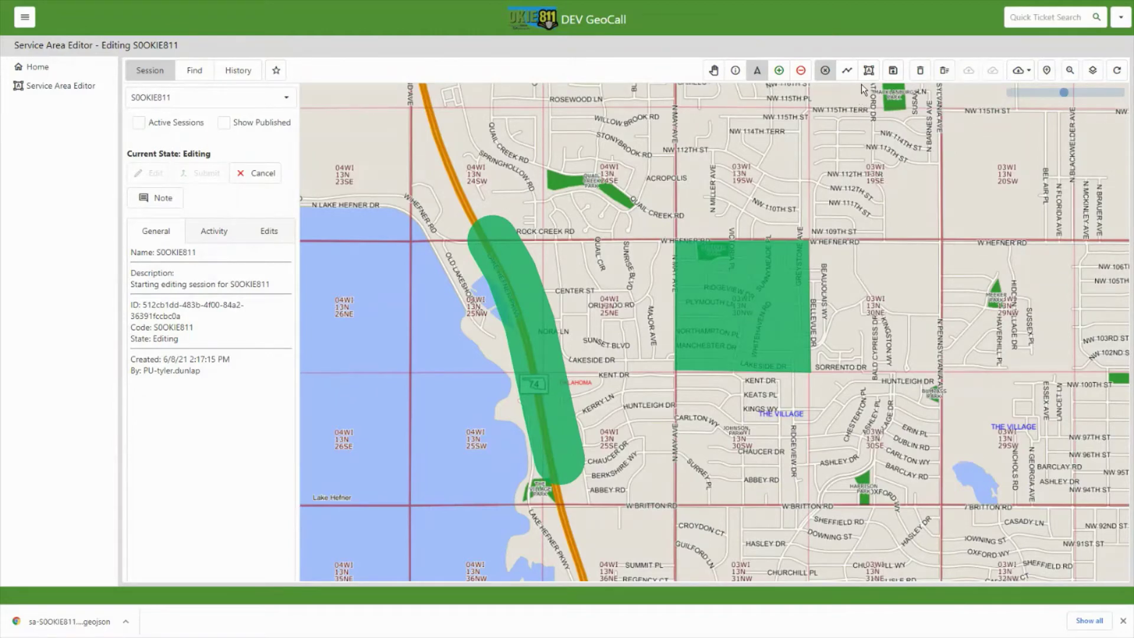
left_click(892, 78)
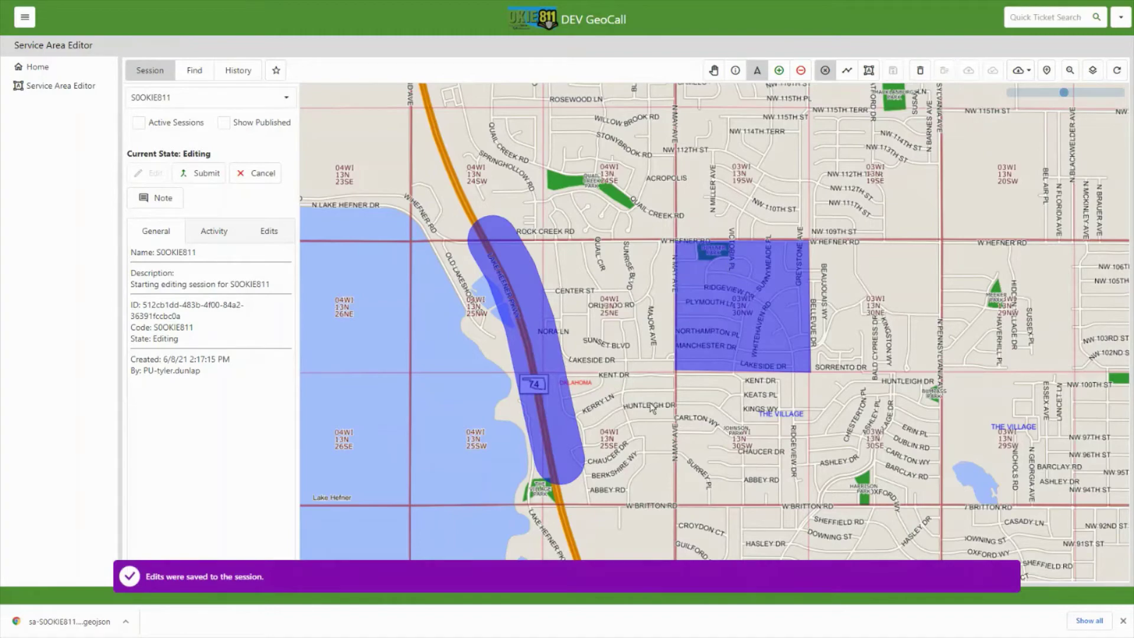
Draw a deletion polygon enclosing the whole square area south of E Wilshire Blvd and west of N Kelley Ave.
left_click_drag(703, 427, 674, 382)
scroll(522, 244, "down", 2)
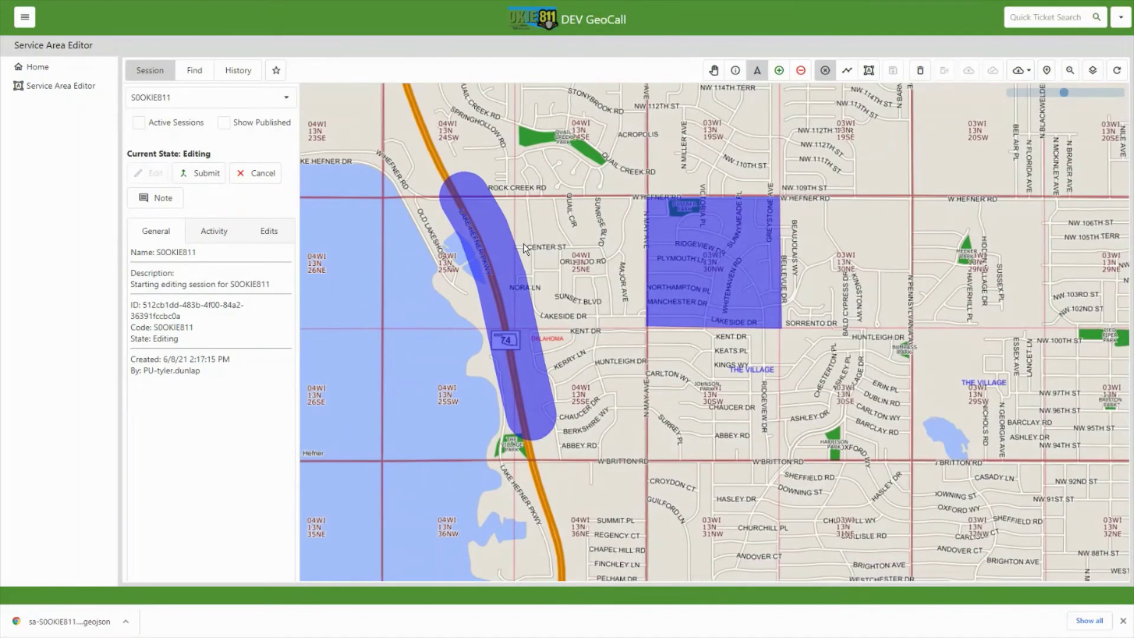
scroll(680, 399, "up", 2)
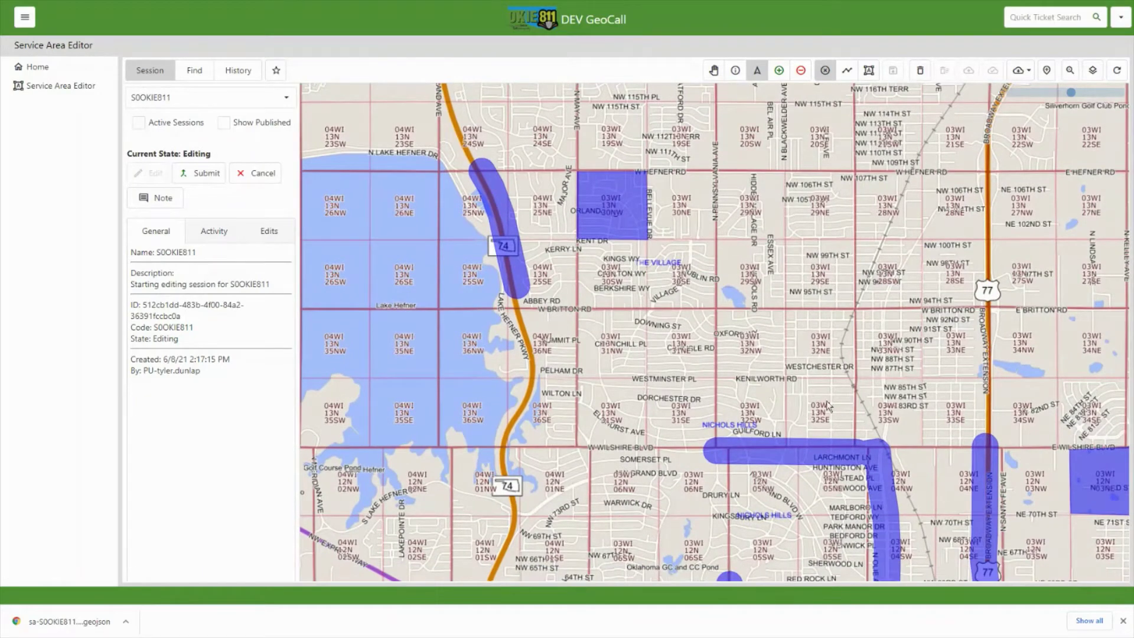
left_click_drag(978, 434, 697, 357)
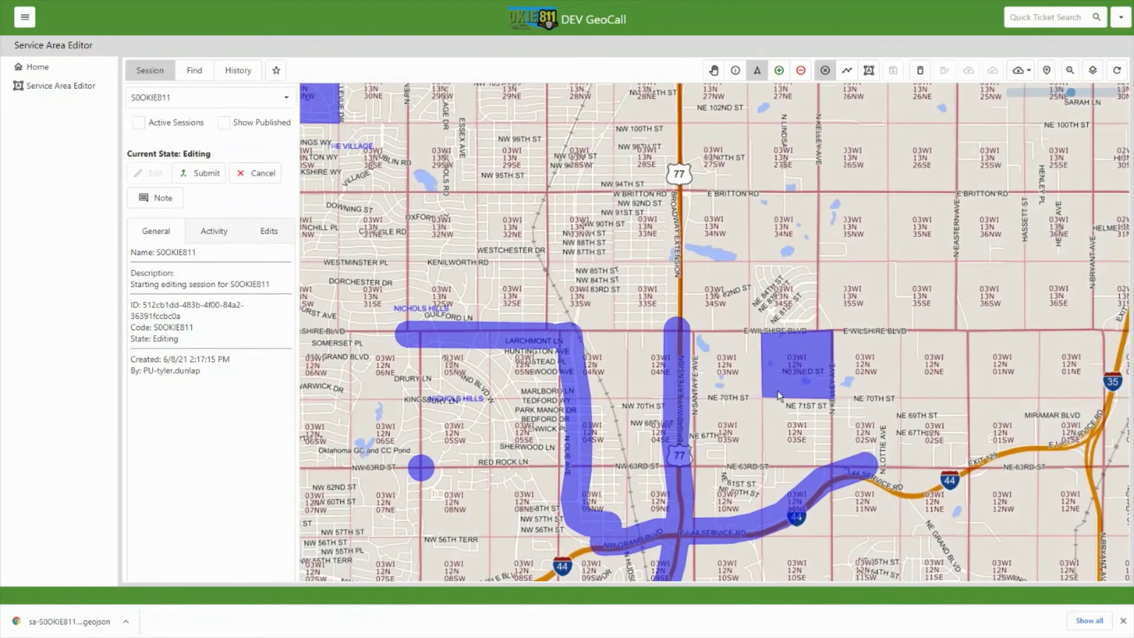
scroll(768, 373, "up", 1)
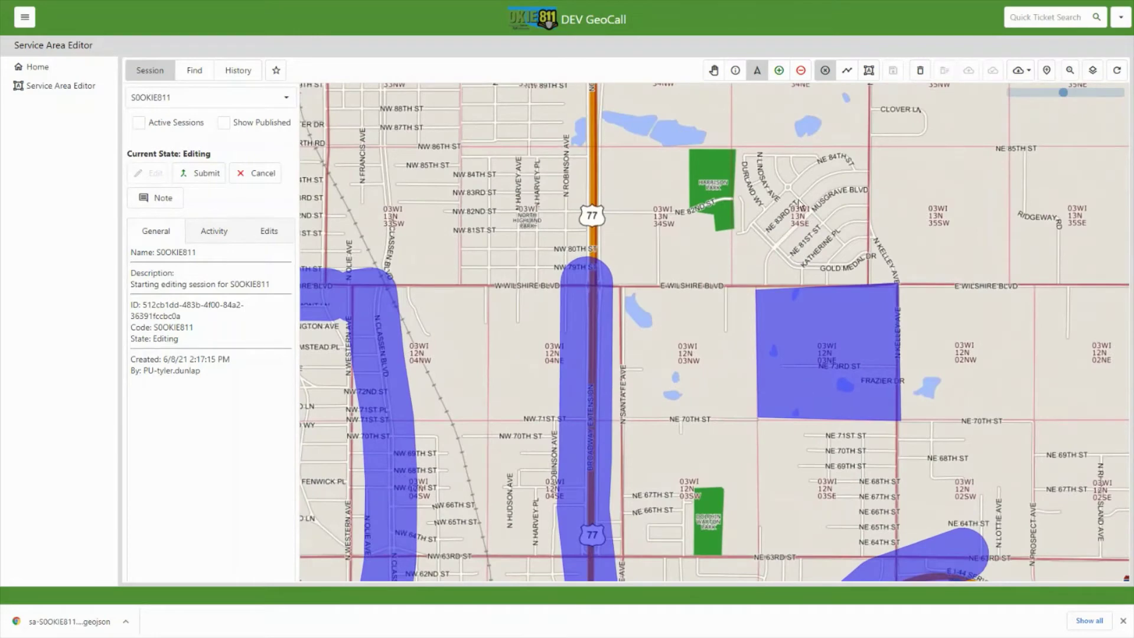
left_click(801, 72)
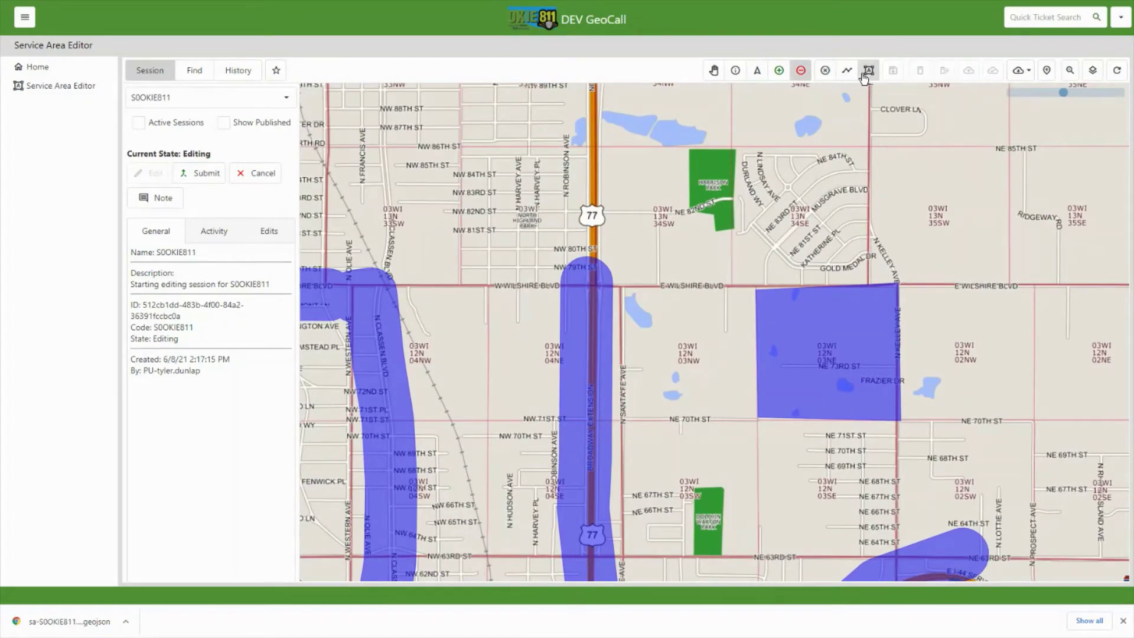
left_click(865, 74)
left_click(738, 259)
left_click(739, 465)
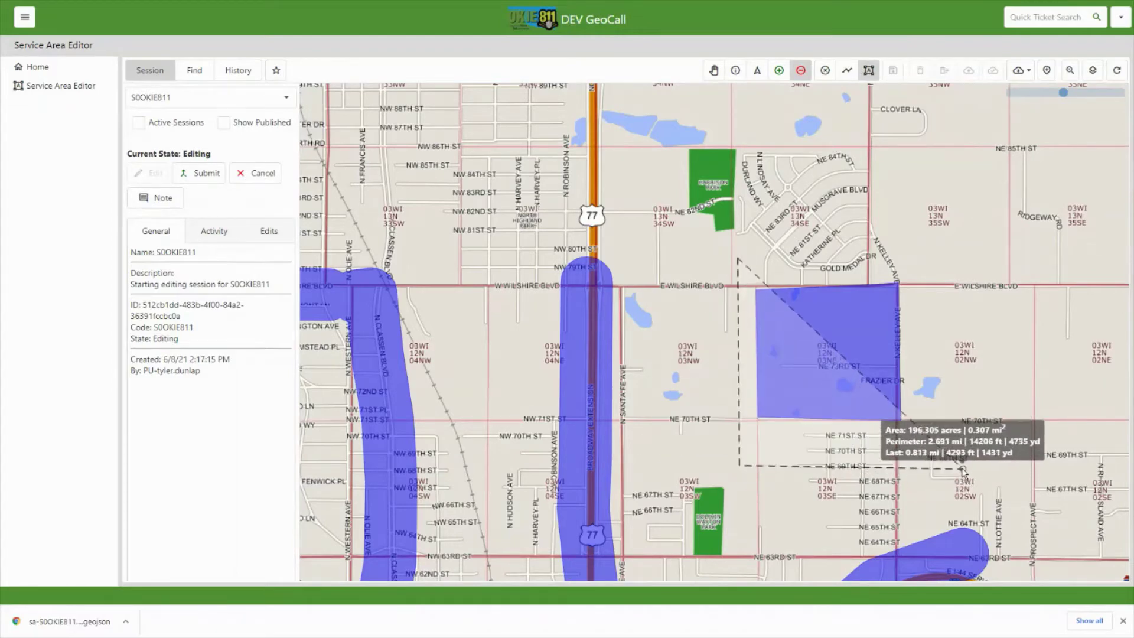
left_click(962, 467)
double_click(921, 246)
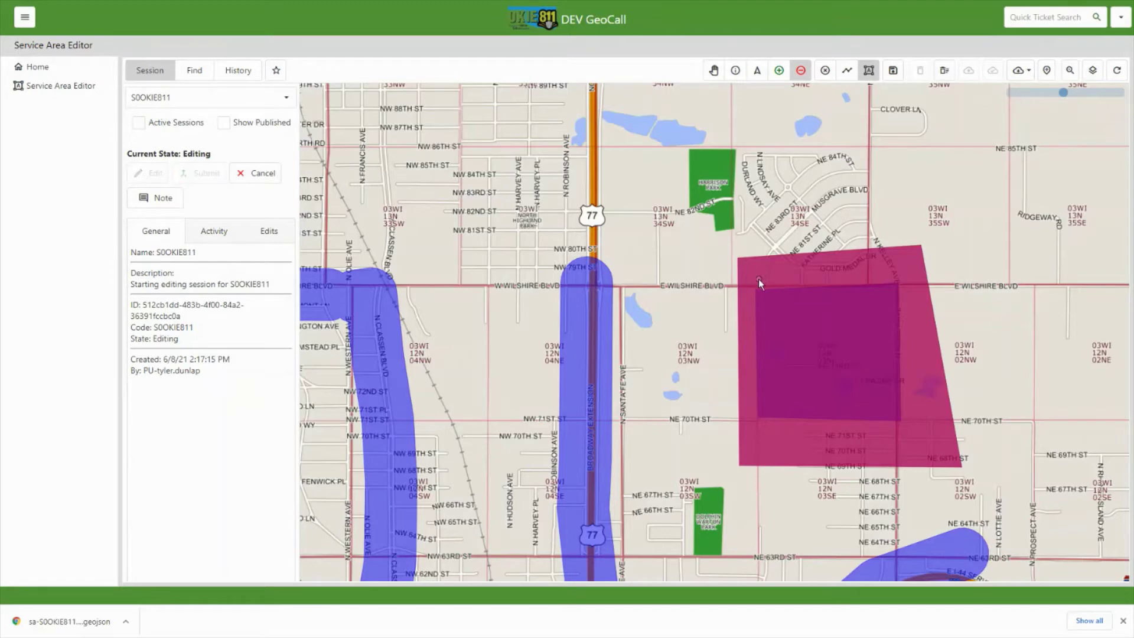
Draw a deletion polygon over the Broadway Extension strip north of NW 71st St and save the edits to the session.
left_click(506, 217)
left_click(509, 413)
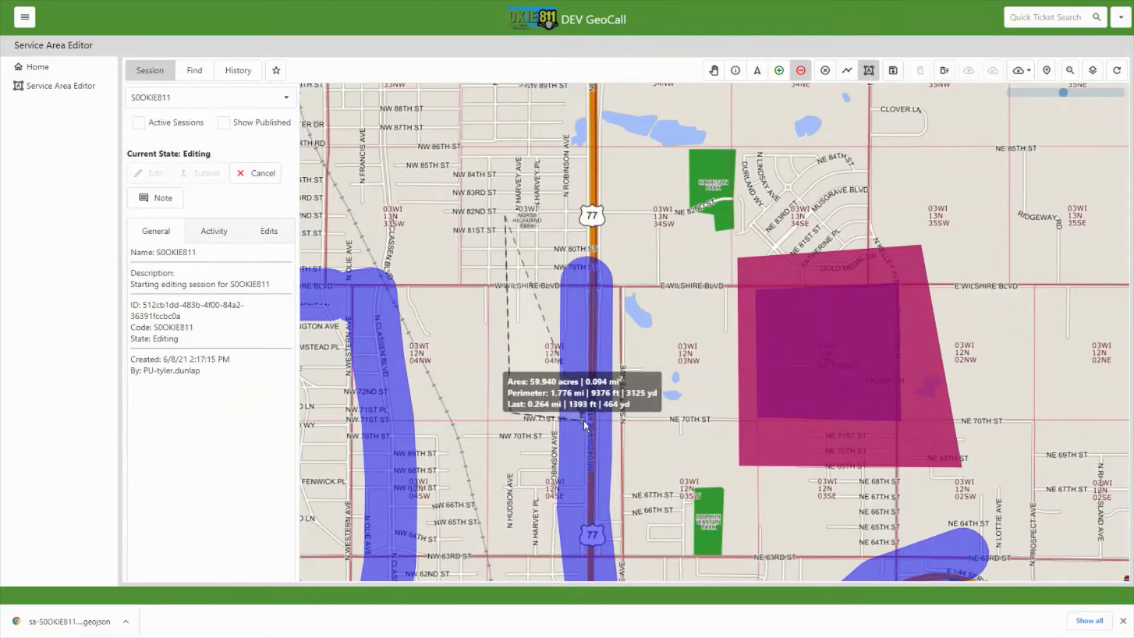
left_click(658, 416)
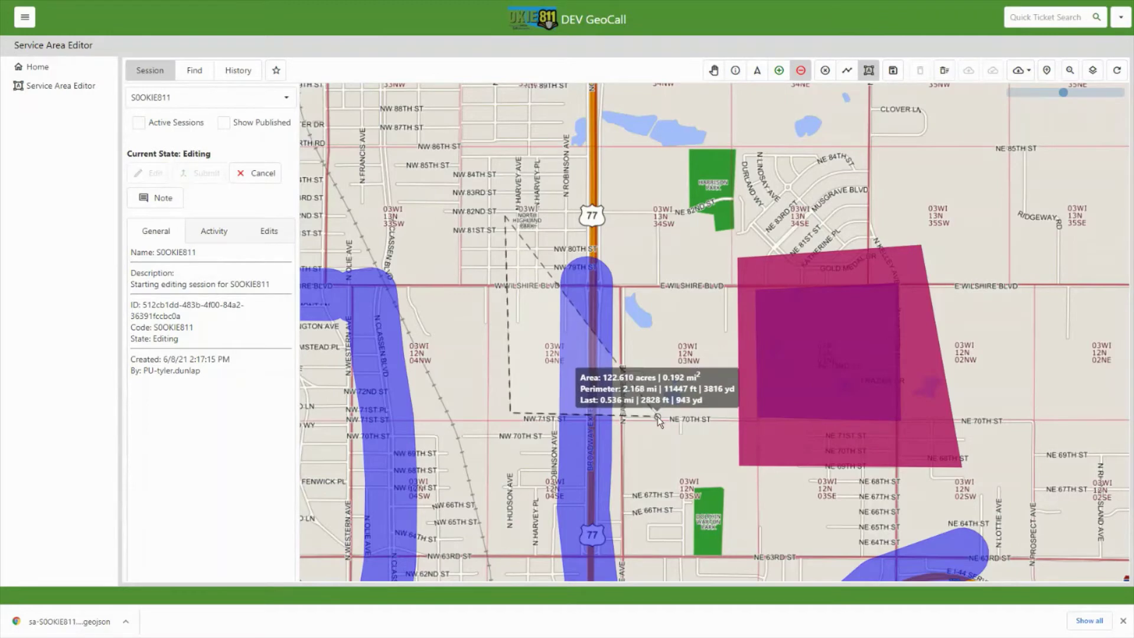
double_click(659, 211)
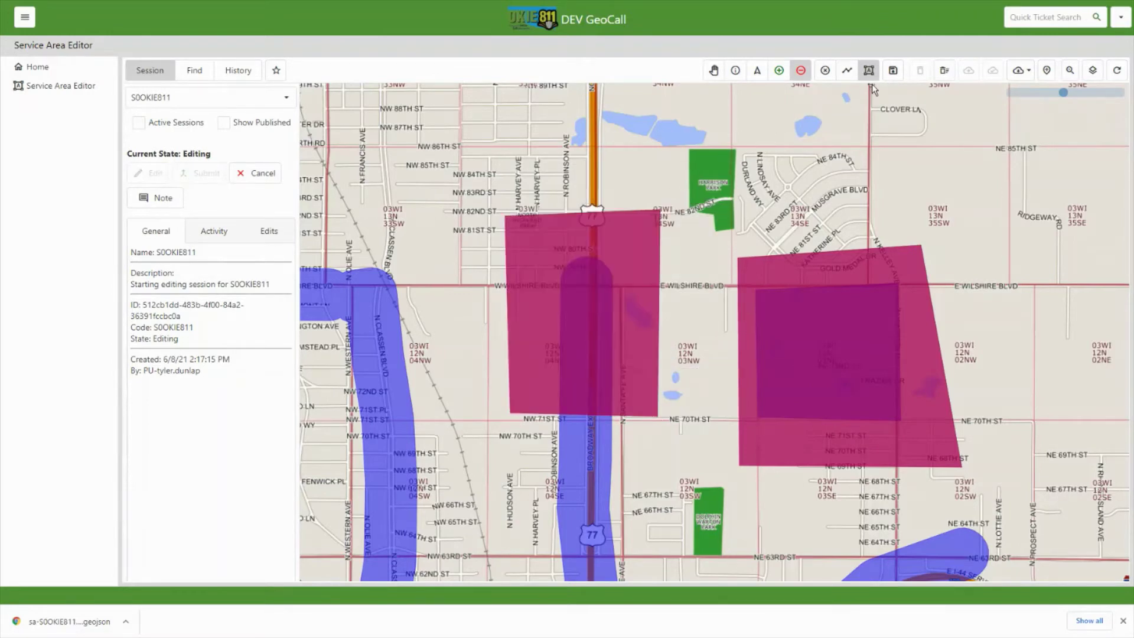
left_click(893, 71)
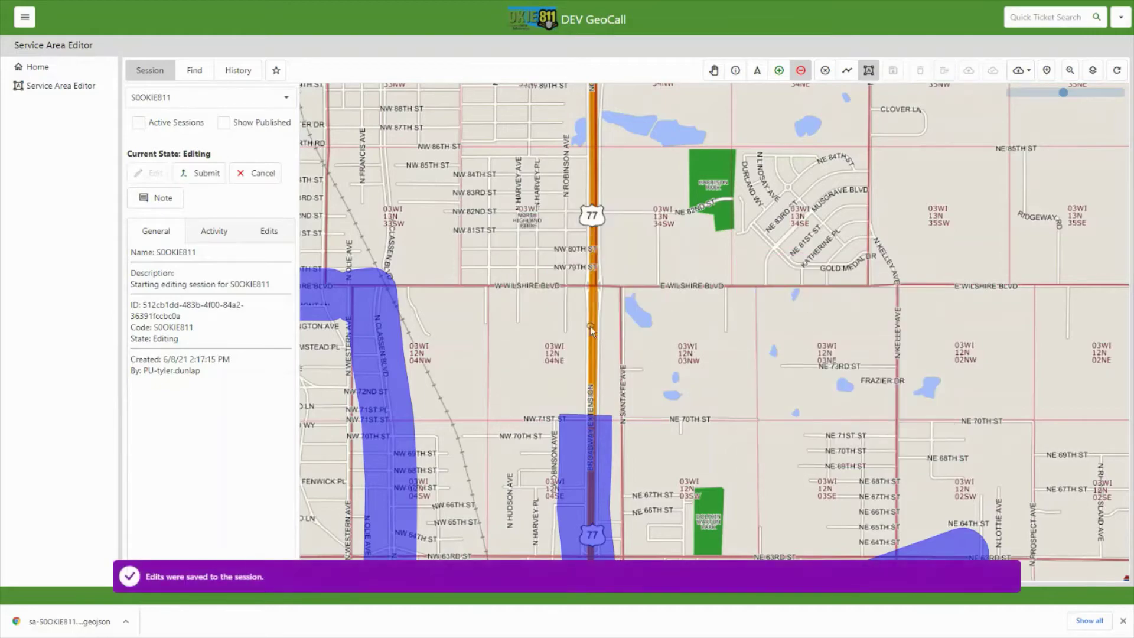
Show the published geometry and compare it with the session's added and removed areas across the map.
scroll(688, 343, "down", 3)
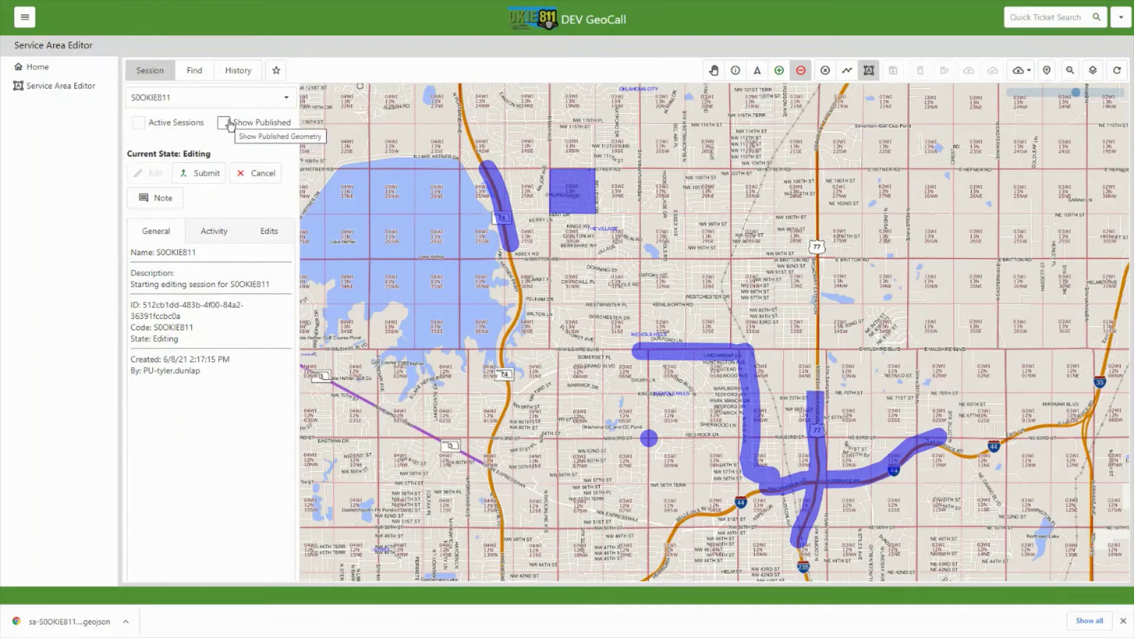
left_click(224, 123)
left_click_drag(677, 302, 606, 244)
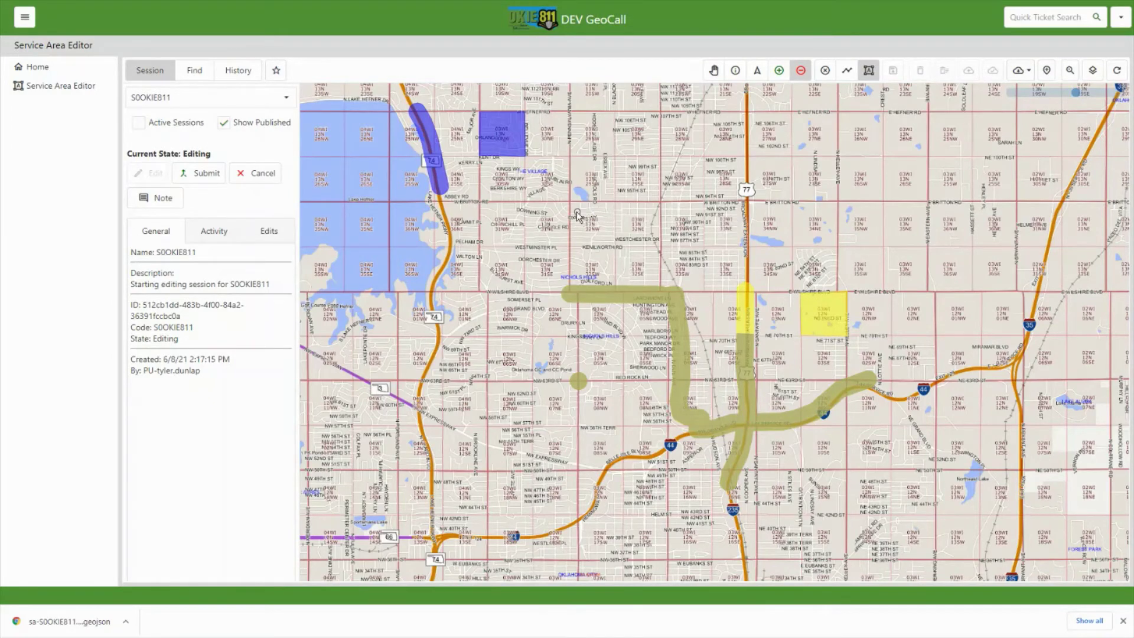
left_click_drag(544, 205, 716, 297)
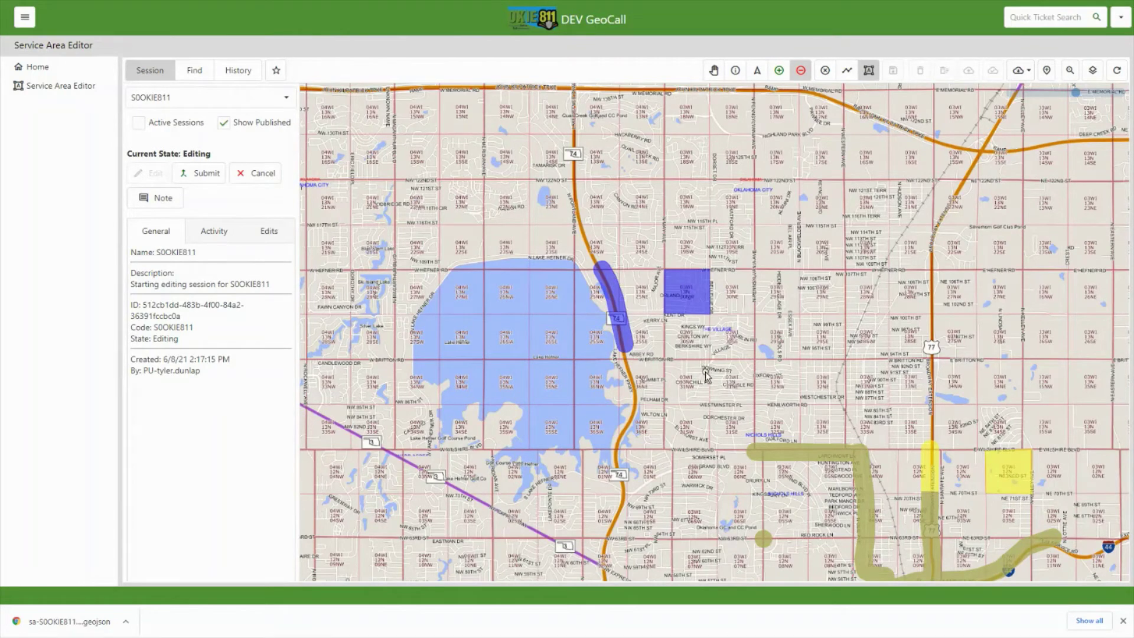
left_click_drag(713, 381, 647, 324)
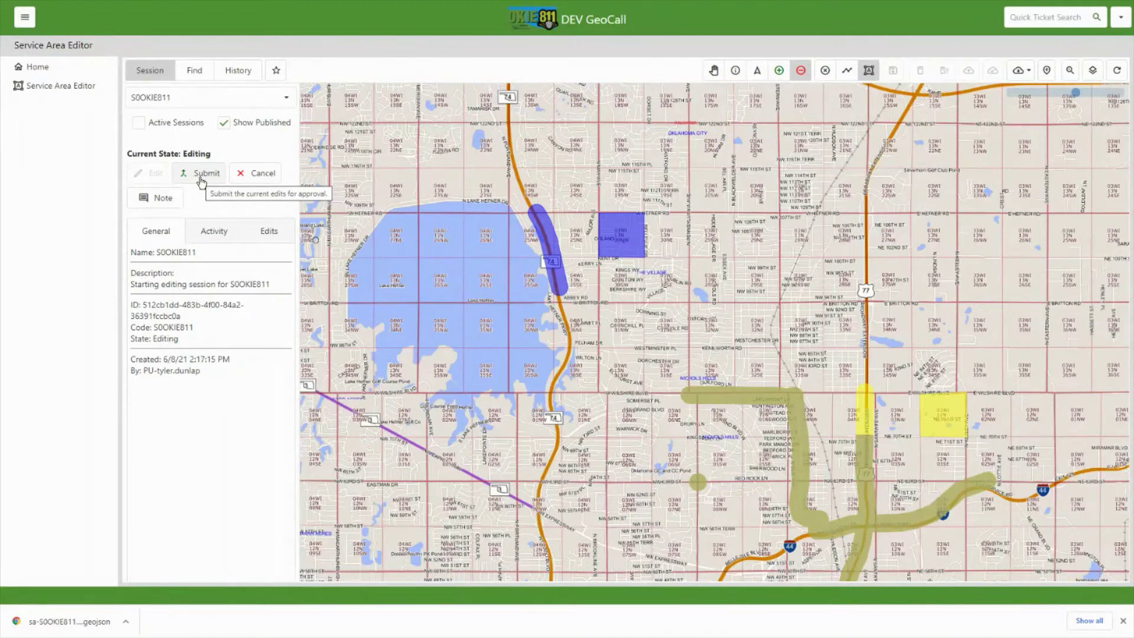
left_click_drag(662, 453, 555, 444)
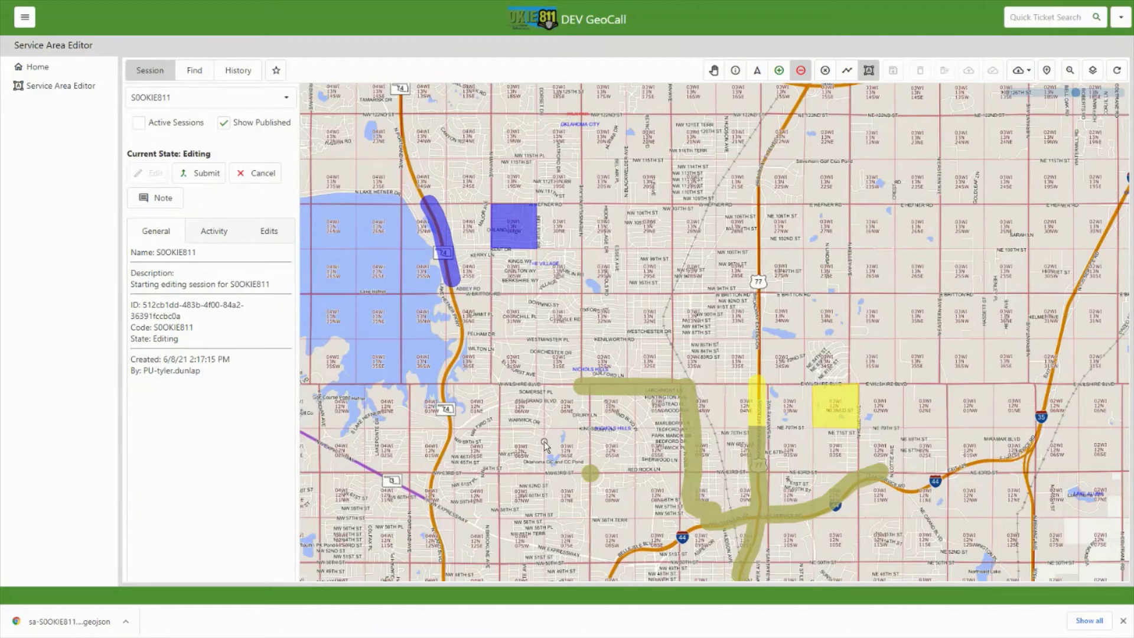
left_click_drag(532, 445, 558, 394)
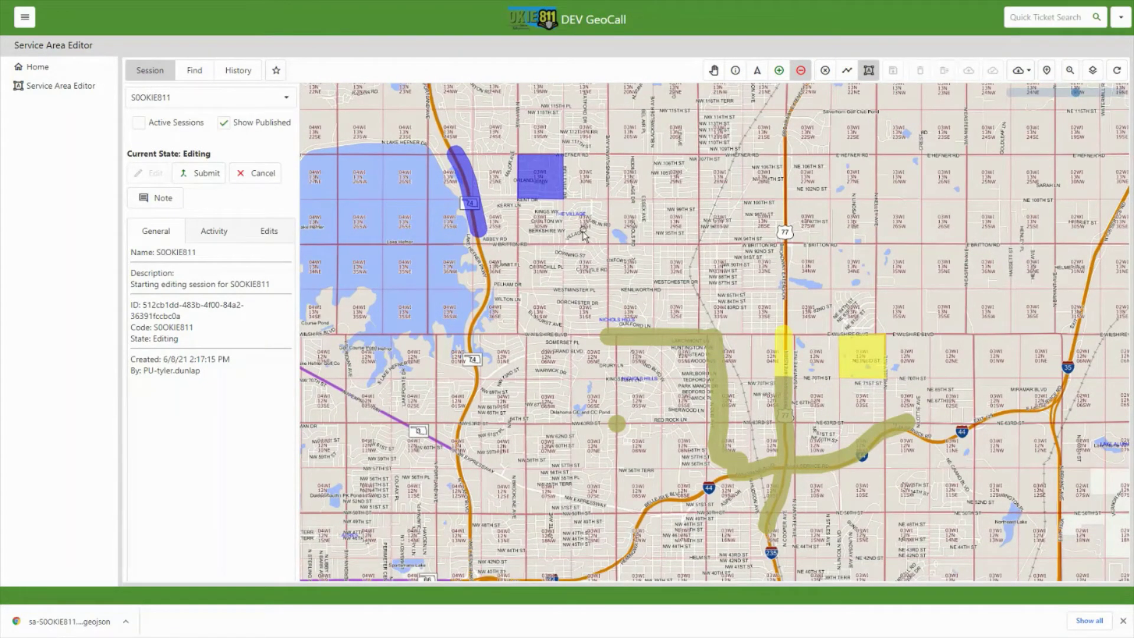
Cancel the editing session, abandoning its changes, and check the service area around Nichols Hills on the map.
left_click(243, 180)
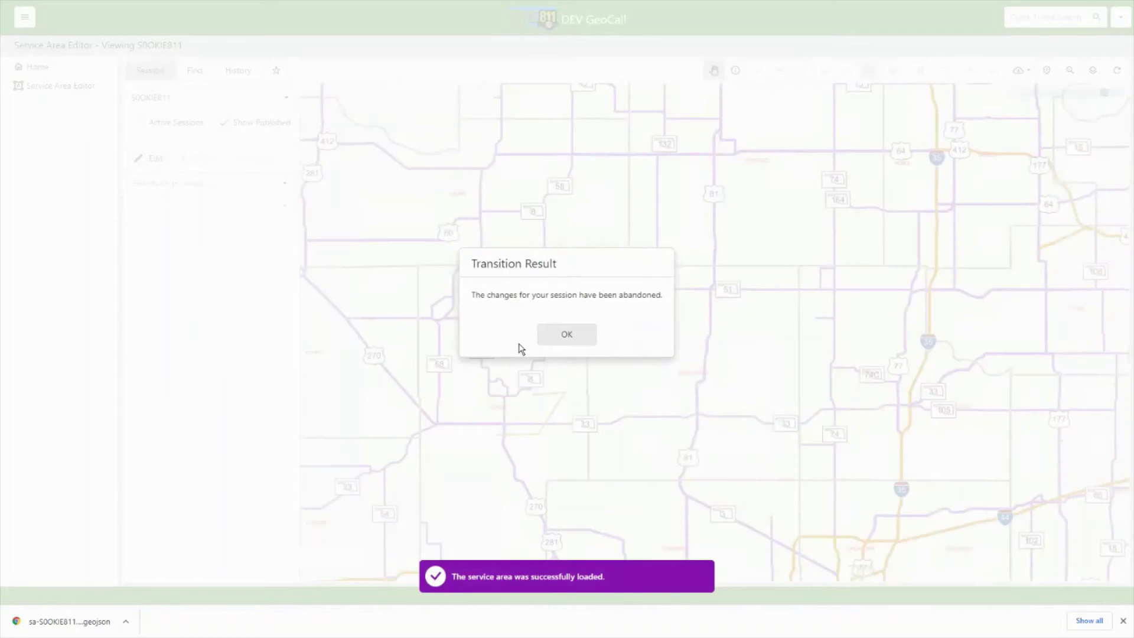
left_click(564, 336)
scroll(865, 423, "up", 3)
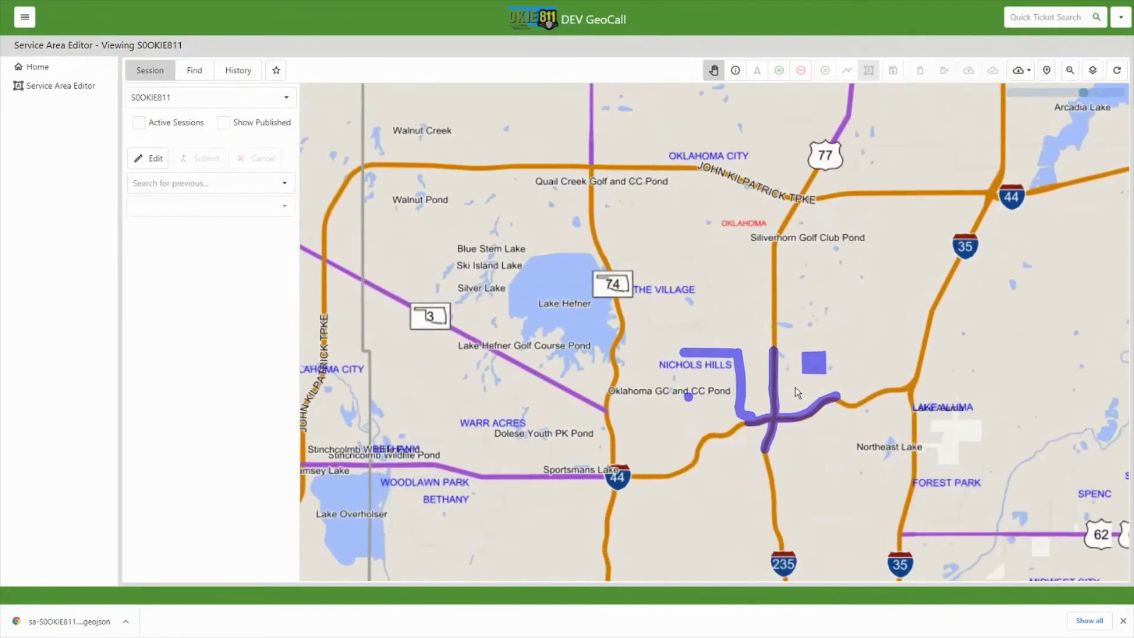
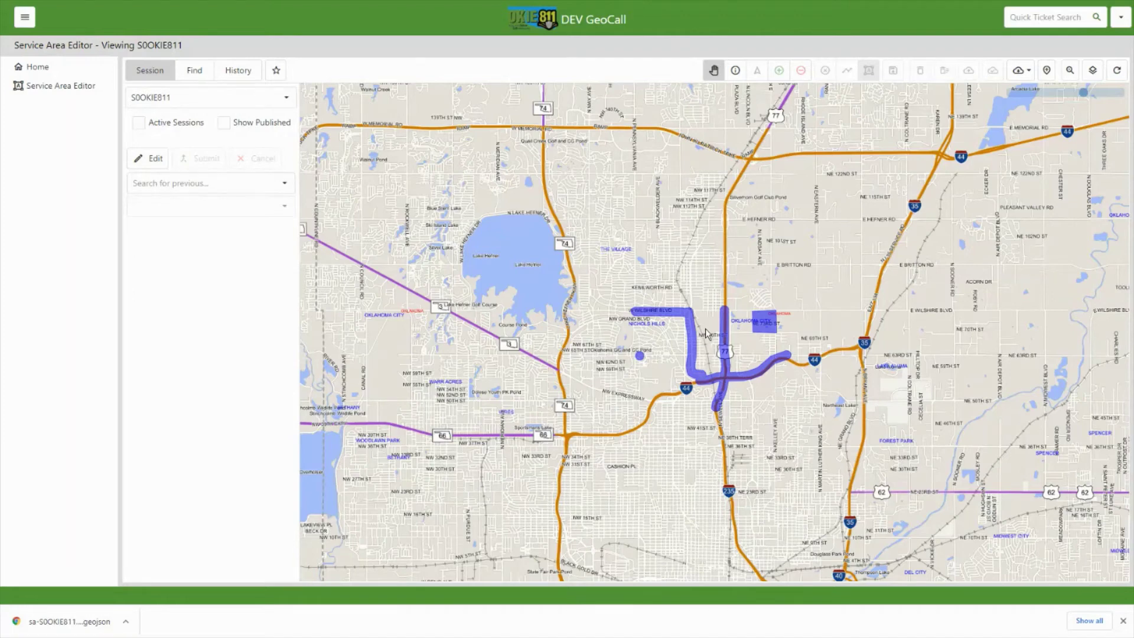
Start an editing session for S0OKIE811, upload SingleLineFeaturetoAdd.kml as added geometry, and save the edits to the session.
scroll(707, 334, "up", 1)
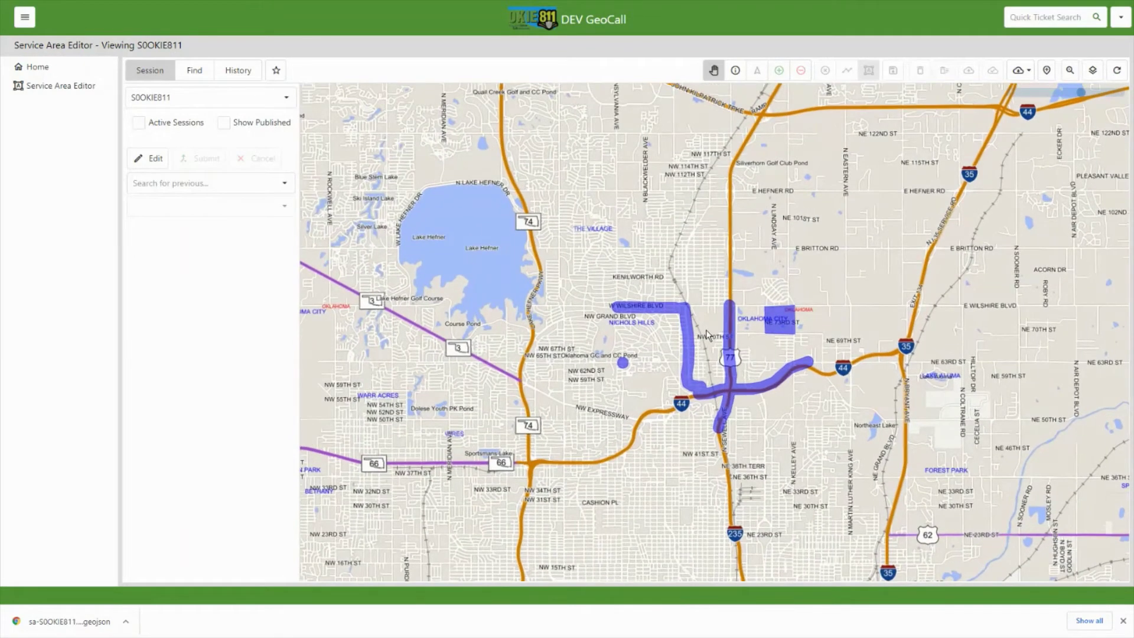
left_click(149, 159)
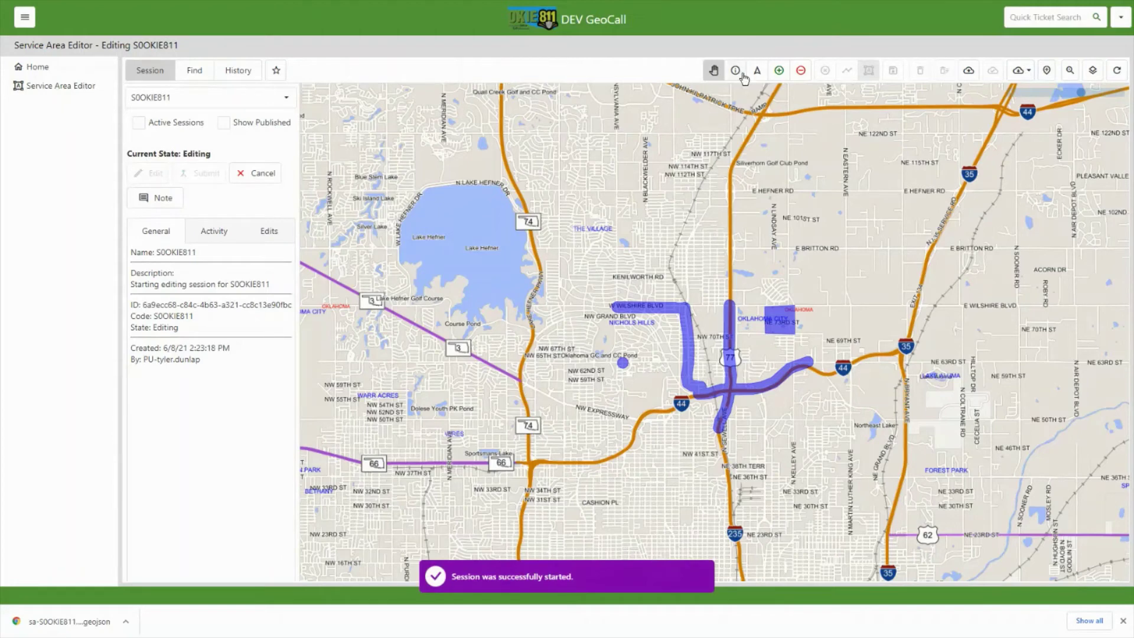
left_click(779, 77)
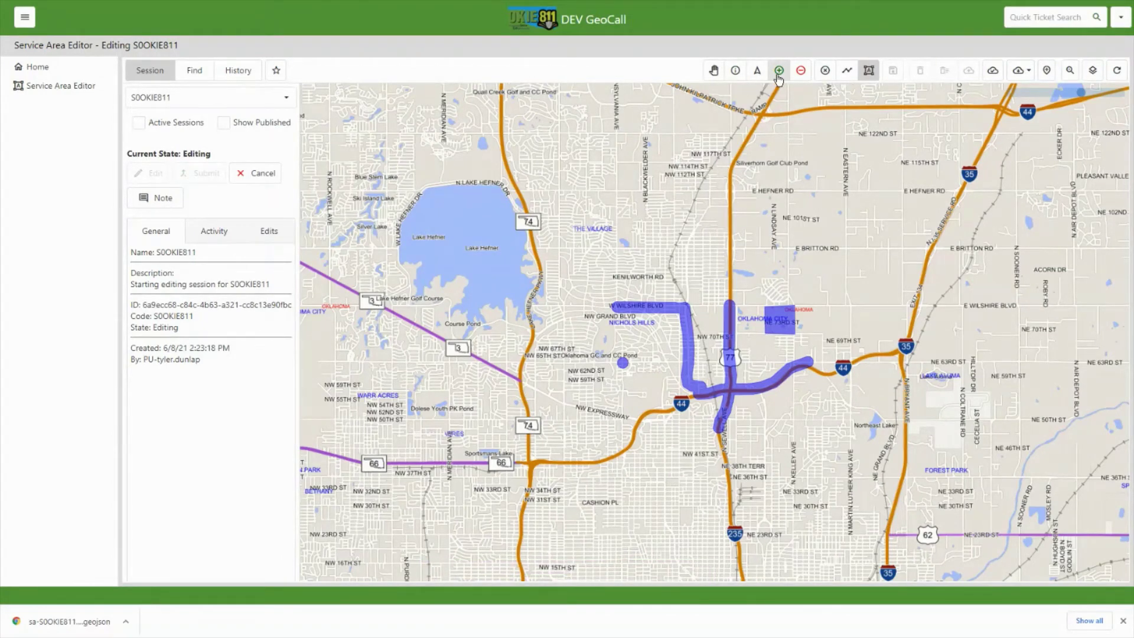
left_click(995, 77)
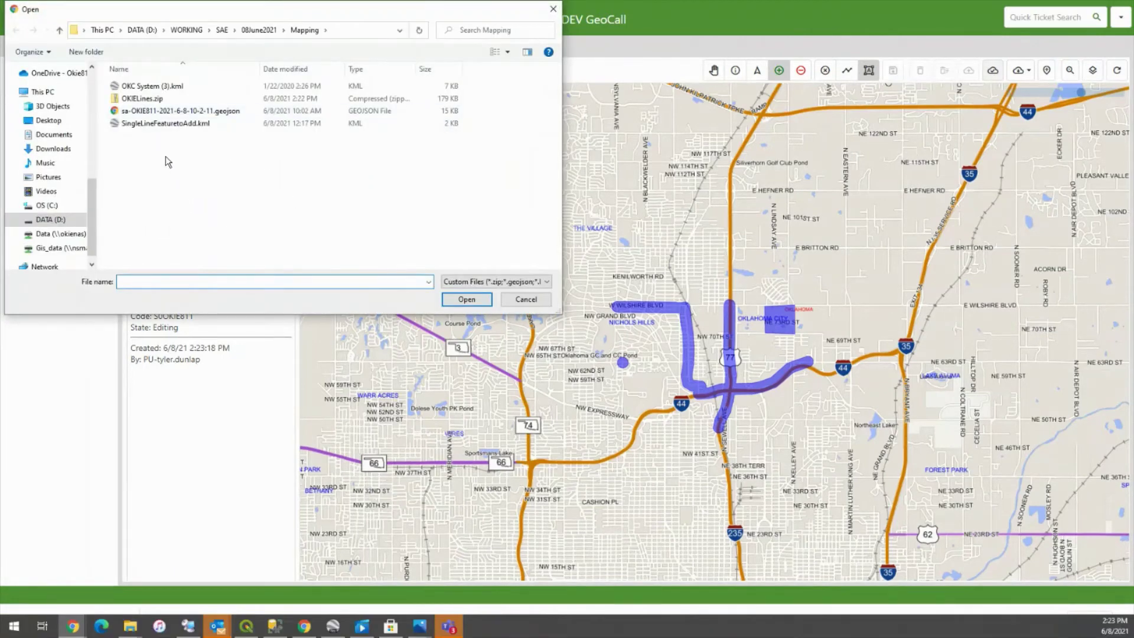
double_click(162, 124)
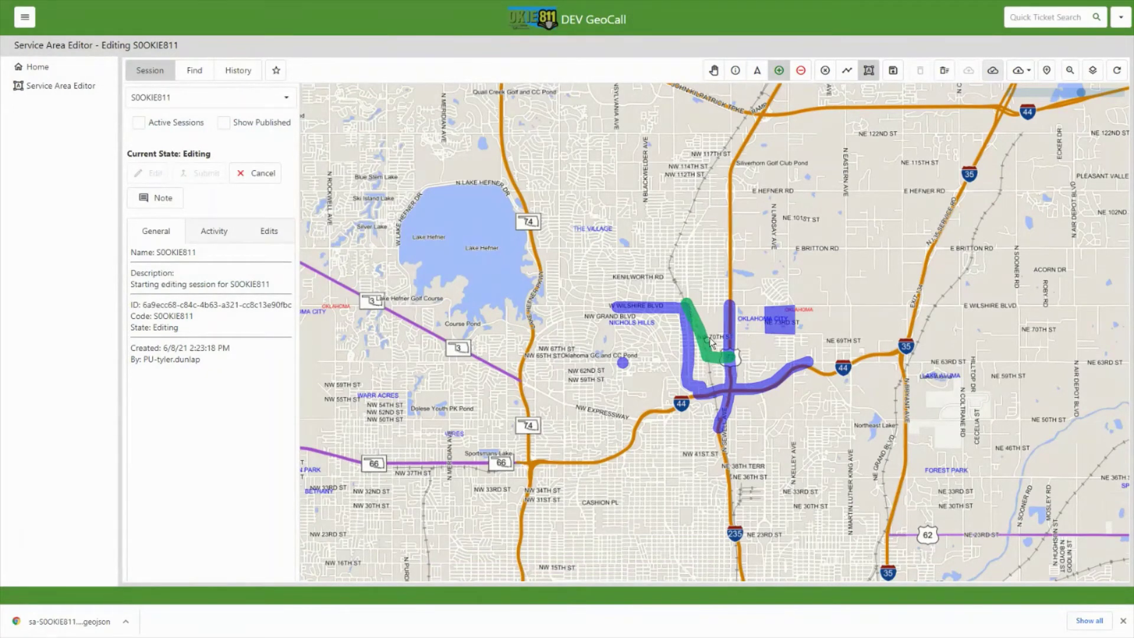
left_click(893, 71)
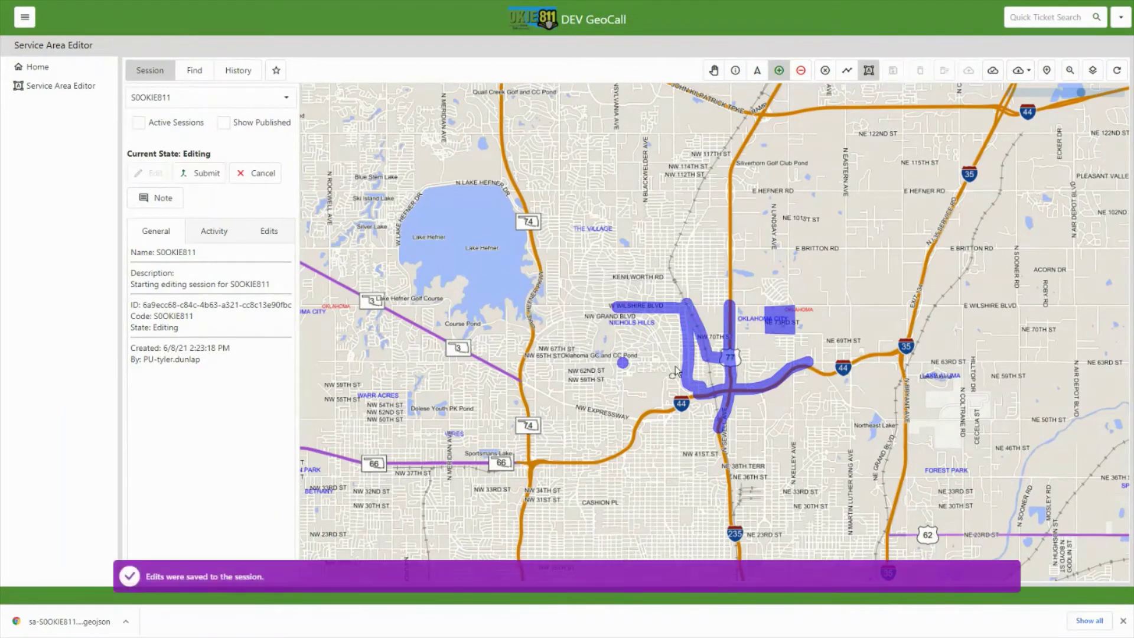
left_click(995, 78)
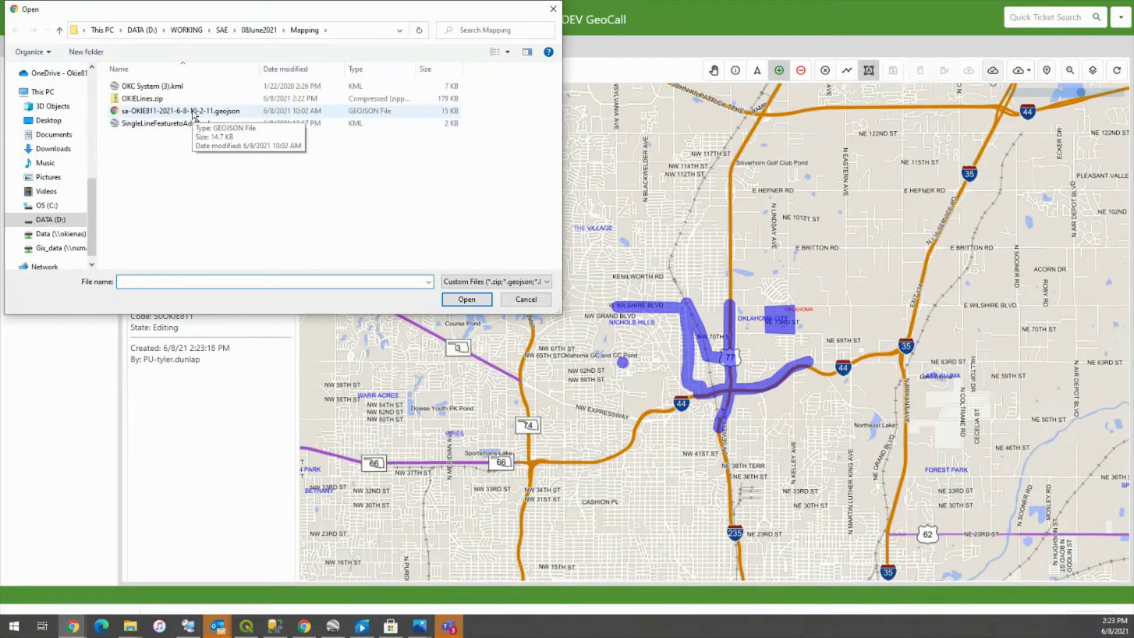
double_click(195, 112)
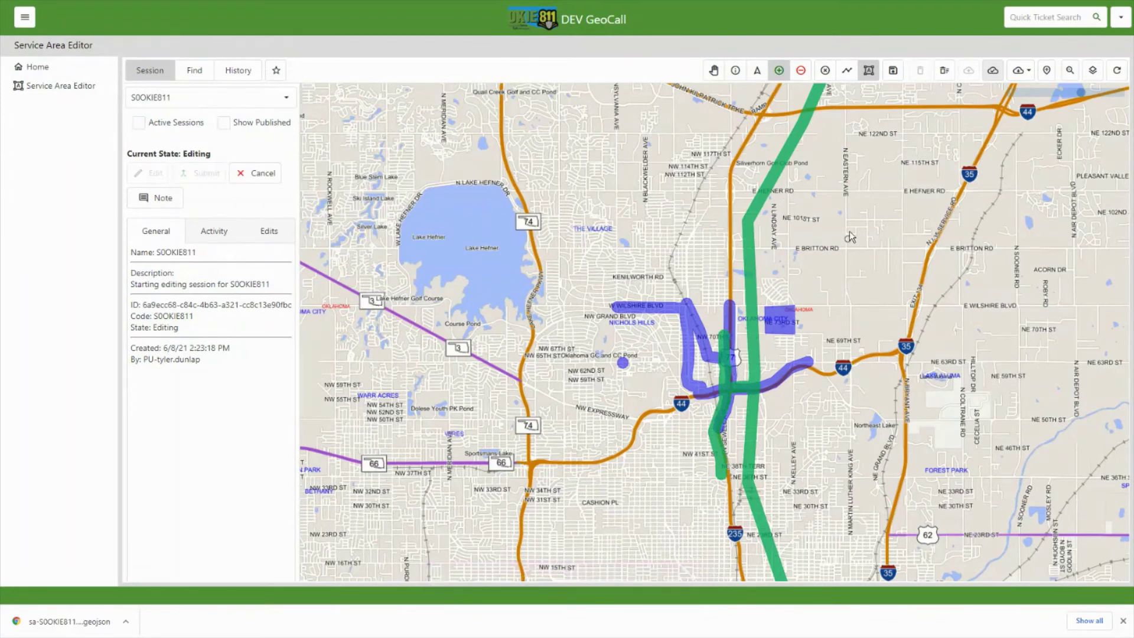
left_click(891, 76)
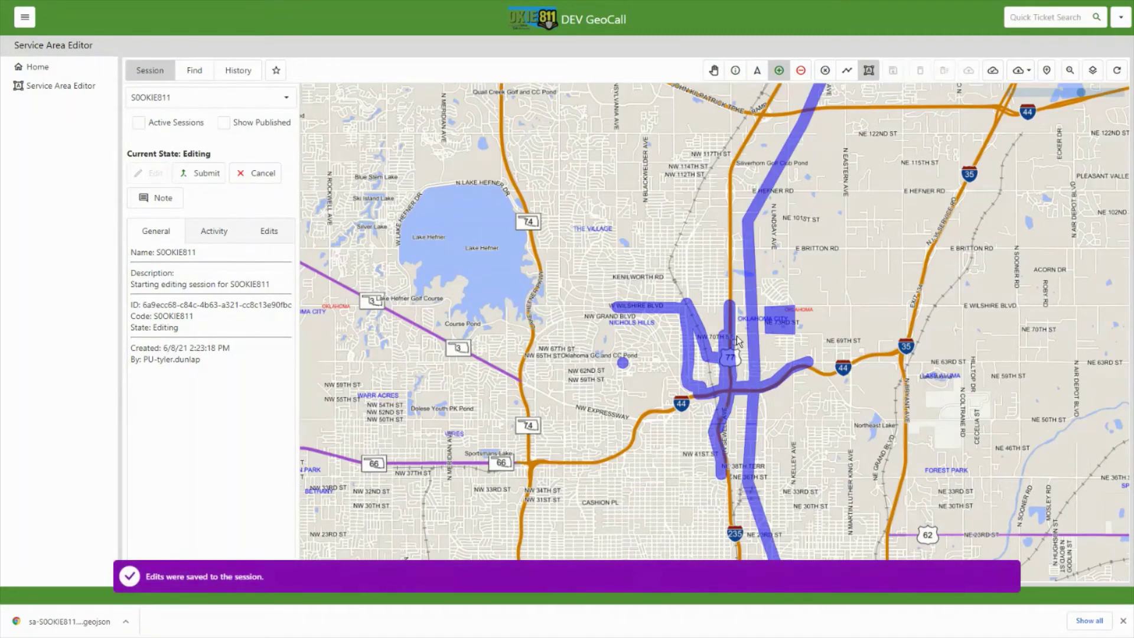
Draw a four-cornered deletion polygon around the square area south of E Wilshire Blvd and save the removal to the session.
scroll(741, 338, "up", 1)
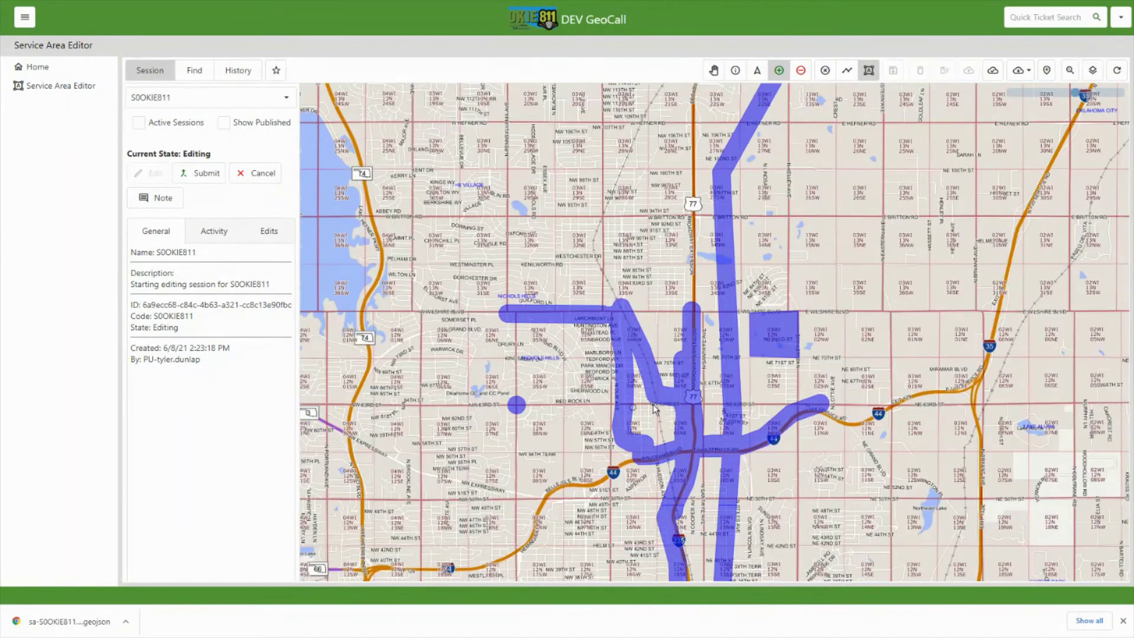
scroll(786, 328, "up", 1)
scroll(786, 325, "down", 1)
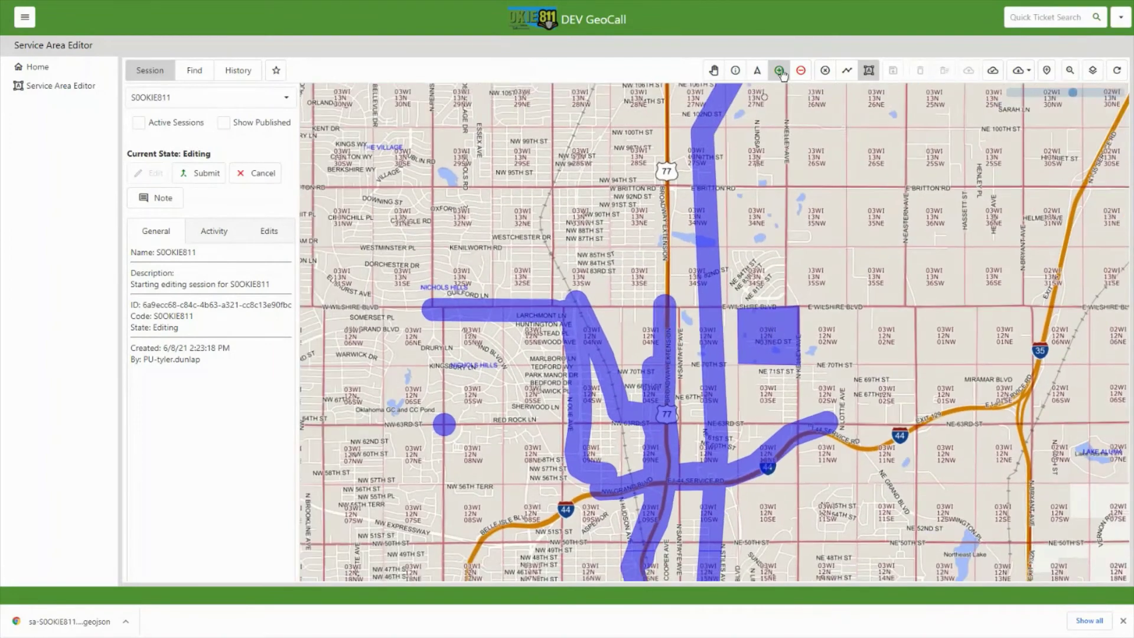
left_click(805, 70)
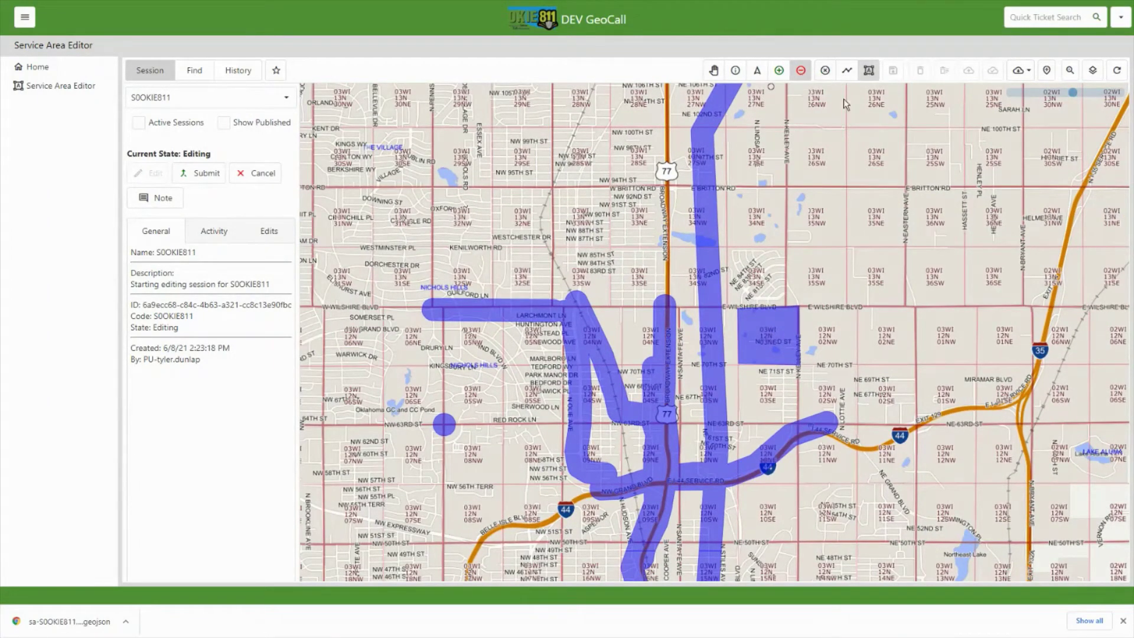
scroll(738, 295, "up", 3)
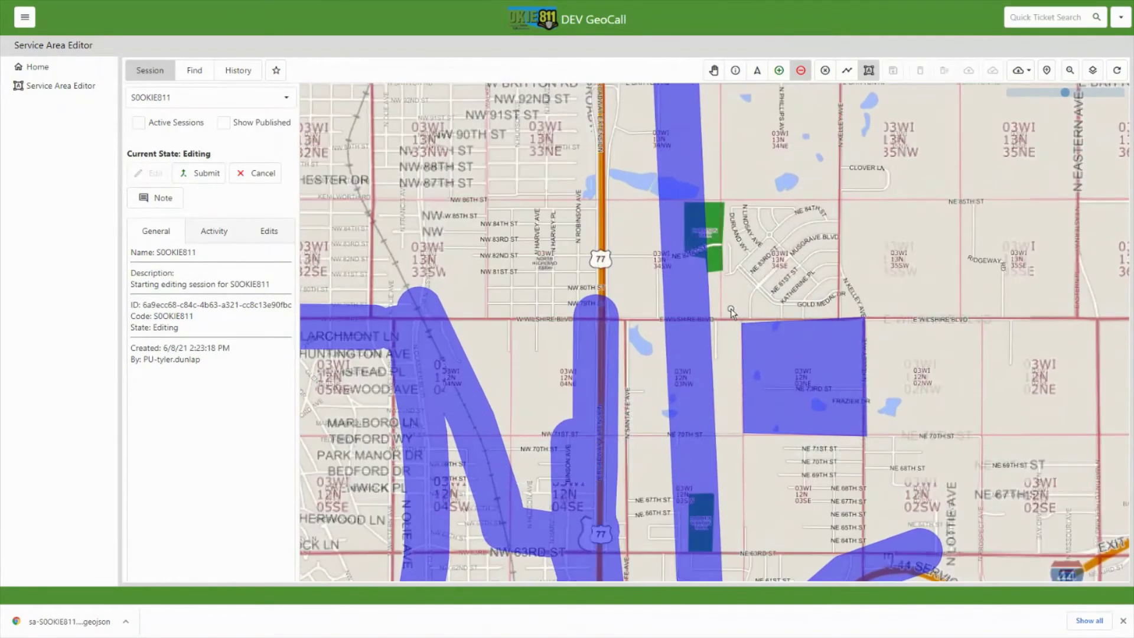
left_click(730, 310)
left_click(740, 457)
left_click(904, 460)
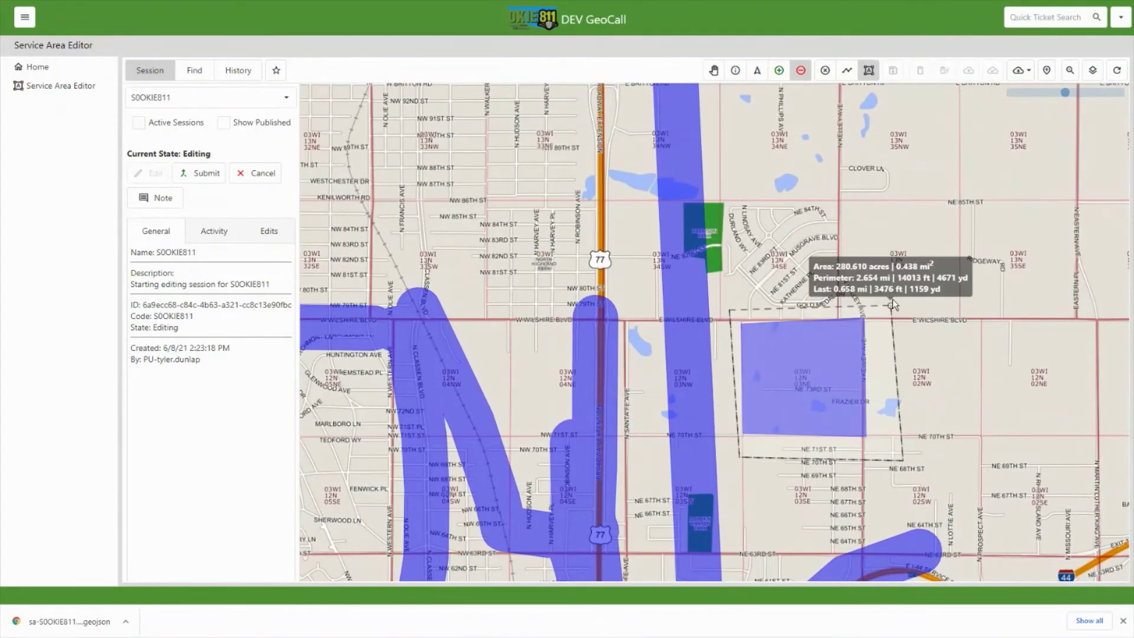
double_click(893, 300)
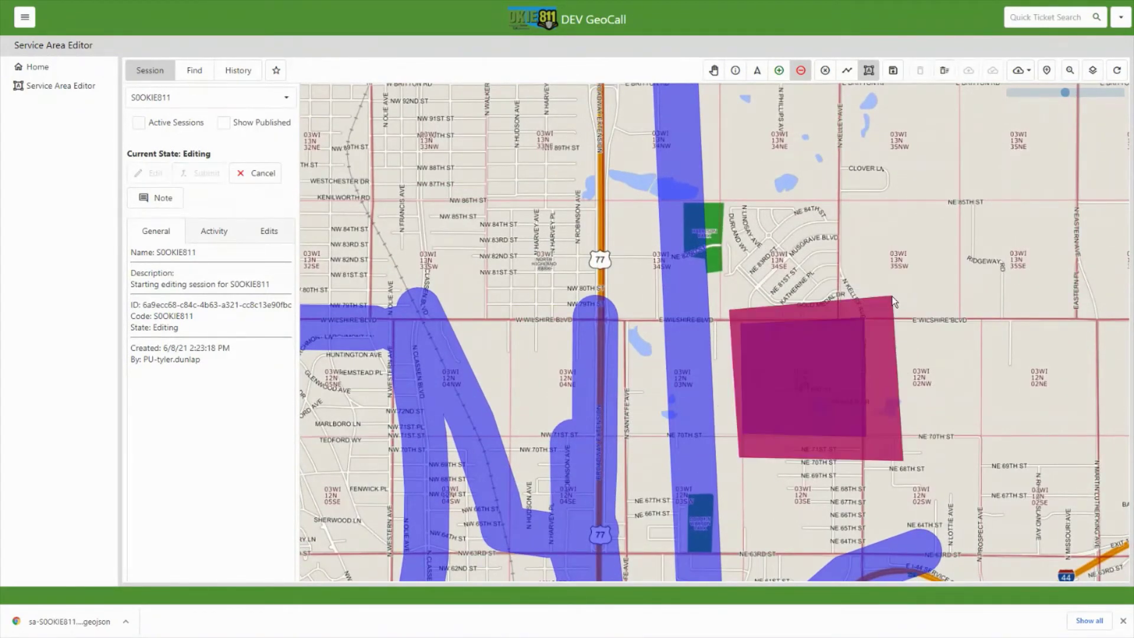
left_click(893, 71)
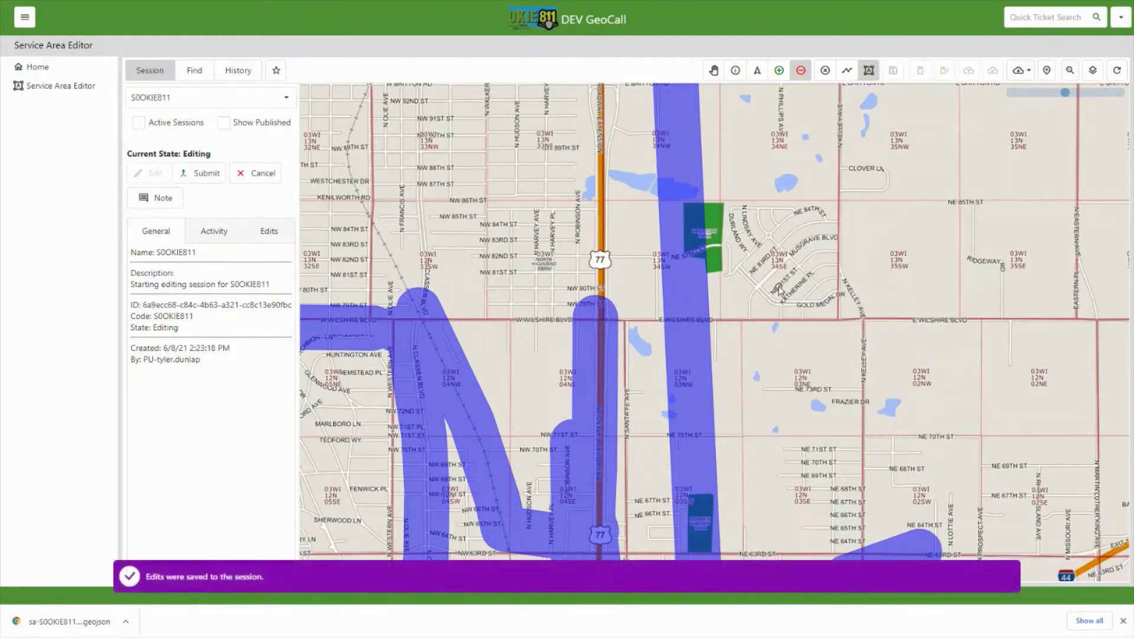
Close the editing session, abandoning its uploaded lines and removal, and check the S0OKIE811 service area on the map.
scroll(779, 288, "down", 3)
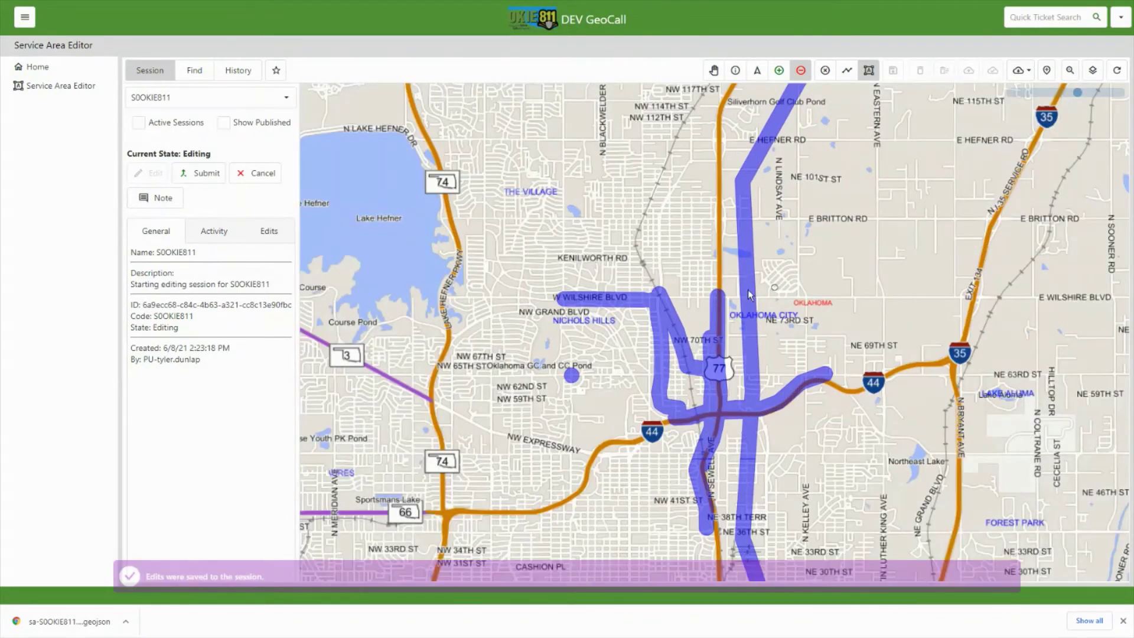
left_click(199, 173)
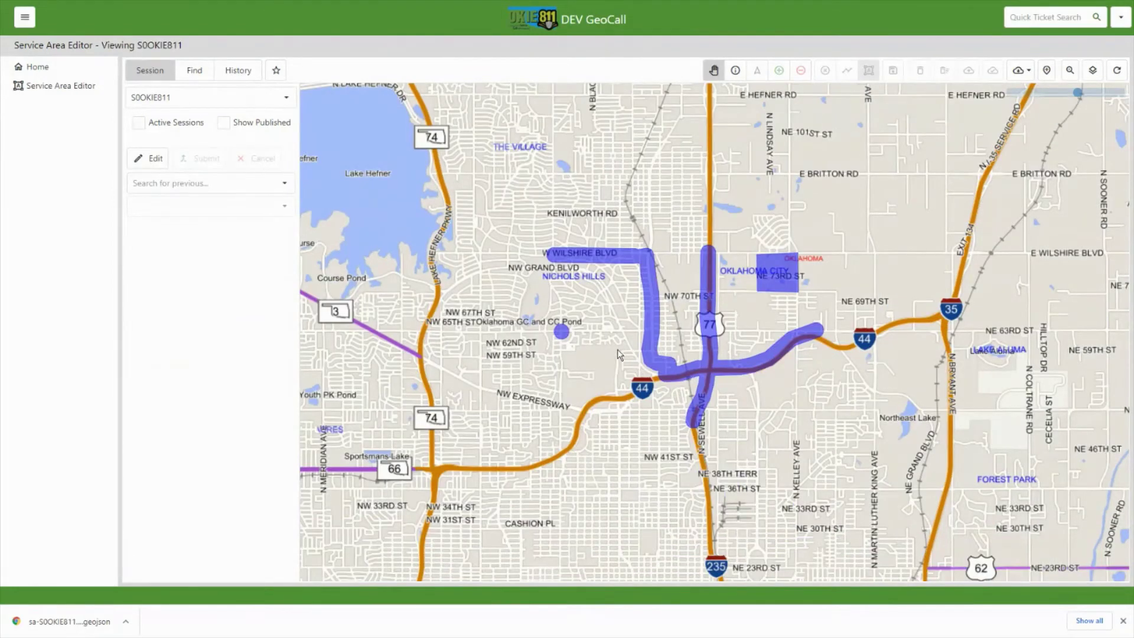
scroll(704, 273, "down", 1)
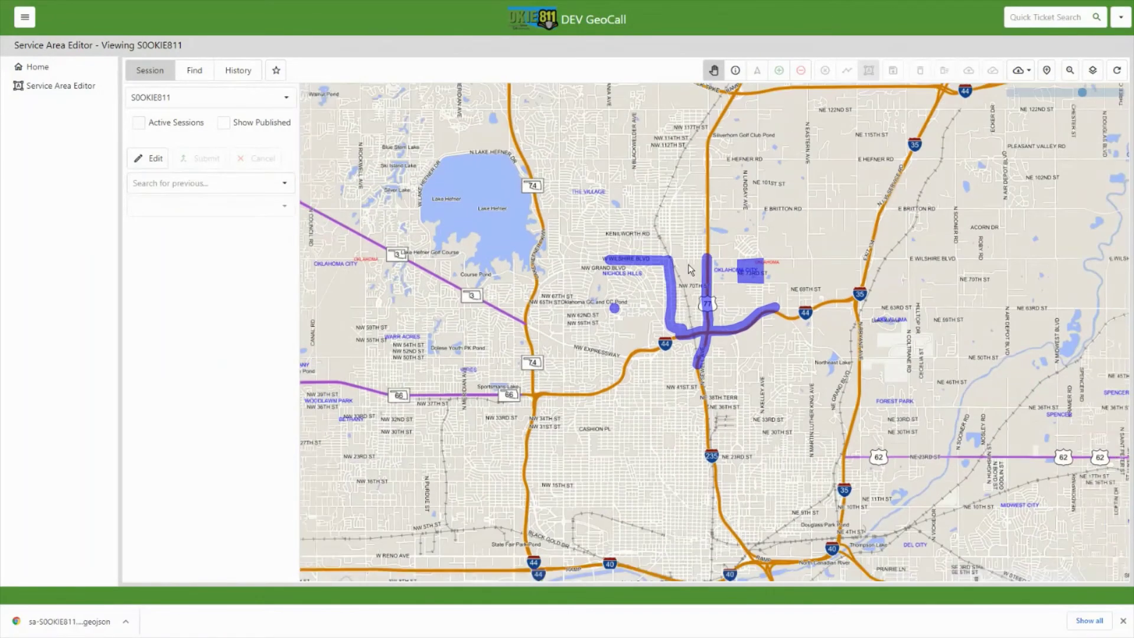
scroll(689, 265, "down", 1)
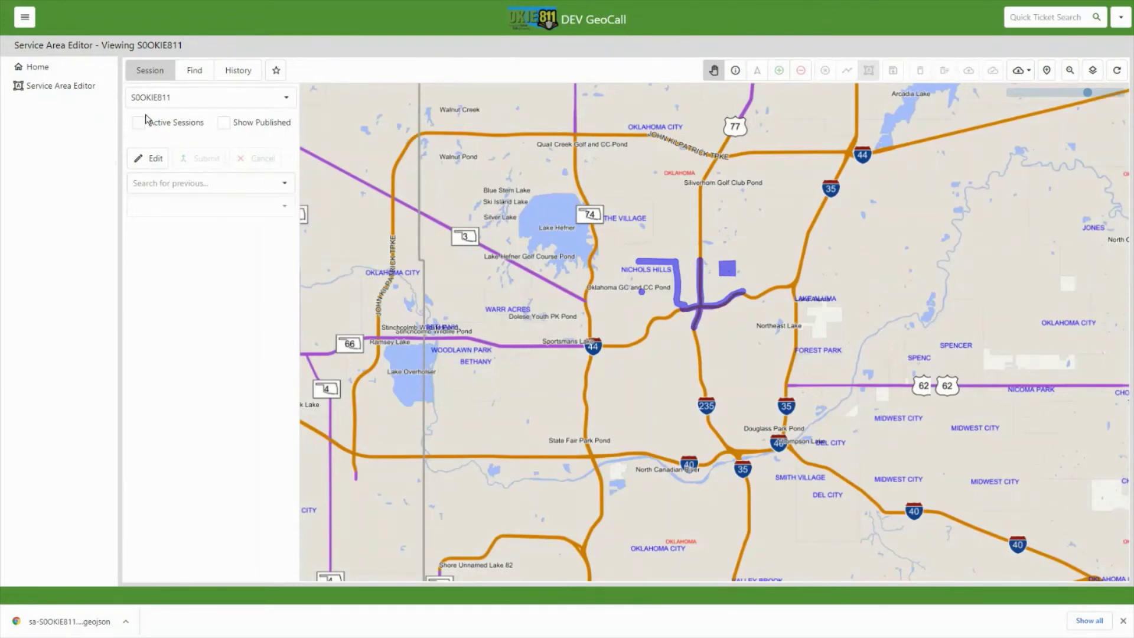
Start a new editing session, perform a full replacement of the service area with OKIELines.zip, and check the loaded lines east of Oklahoma City.
left_click(145, 159)
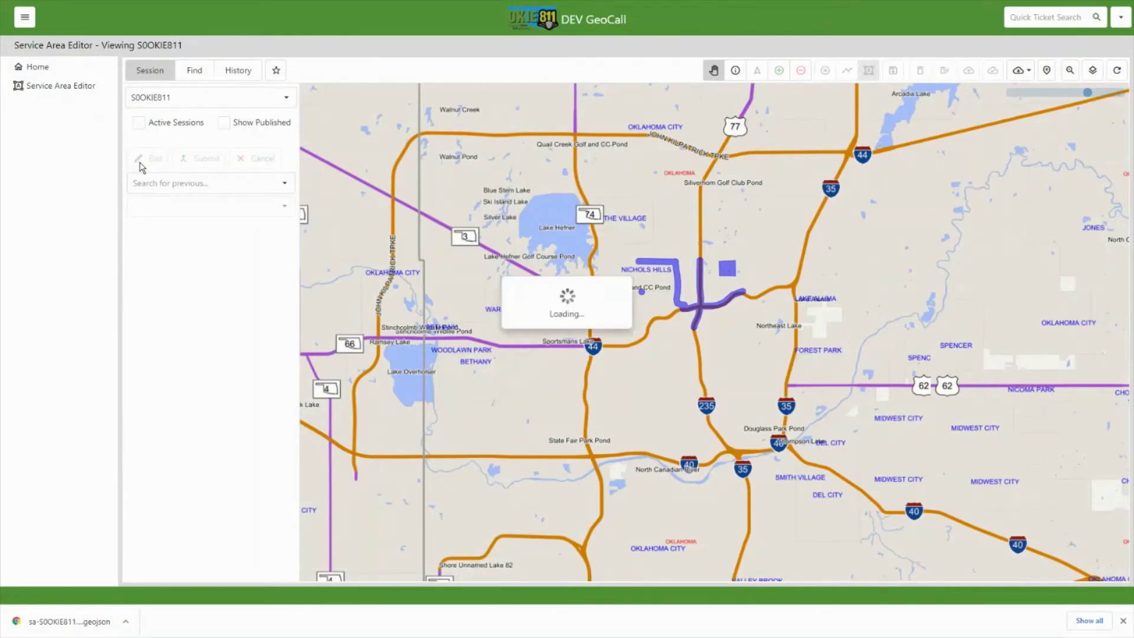
left_click(974, 75)
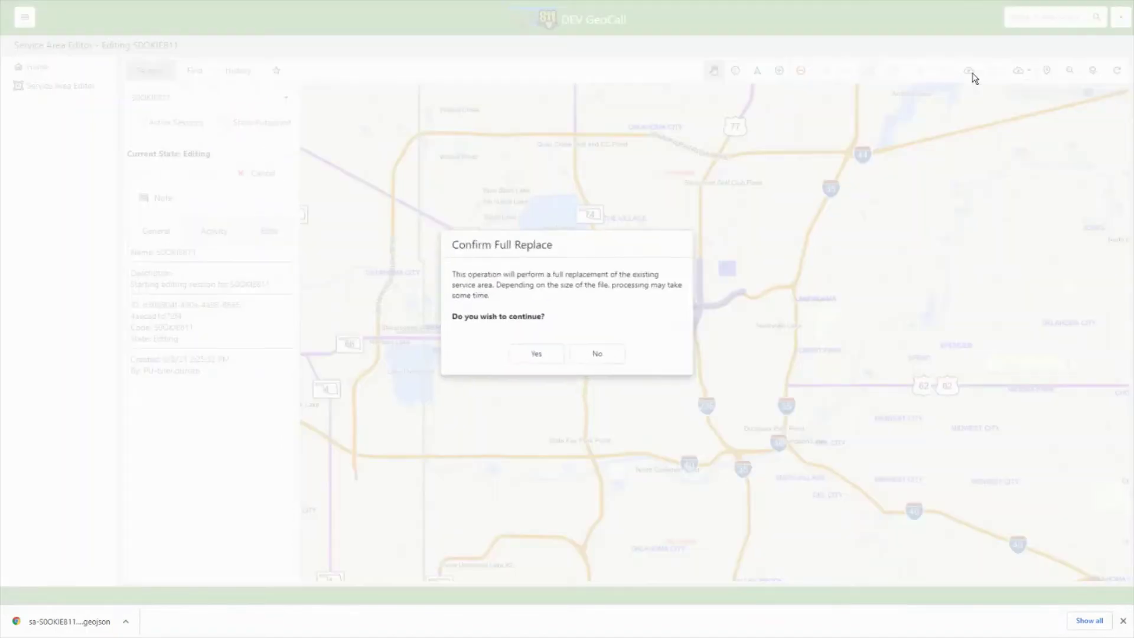
left_click(536, 357)
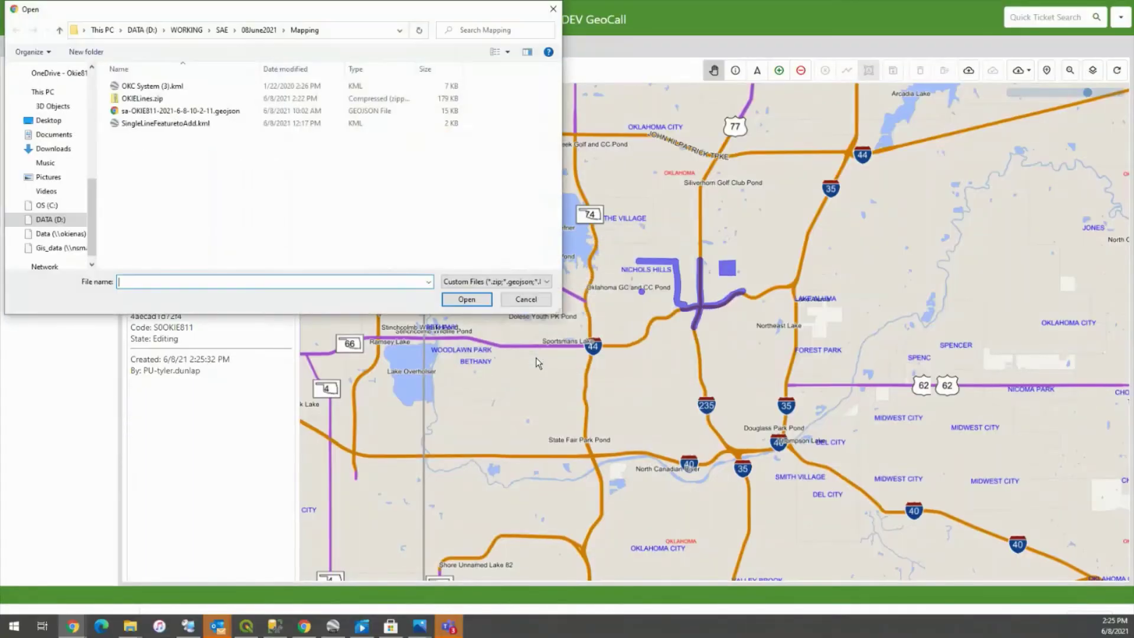
double_click(173, 99)
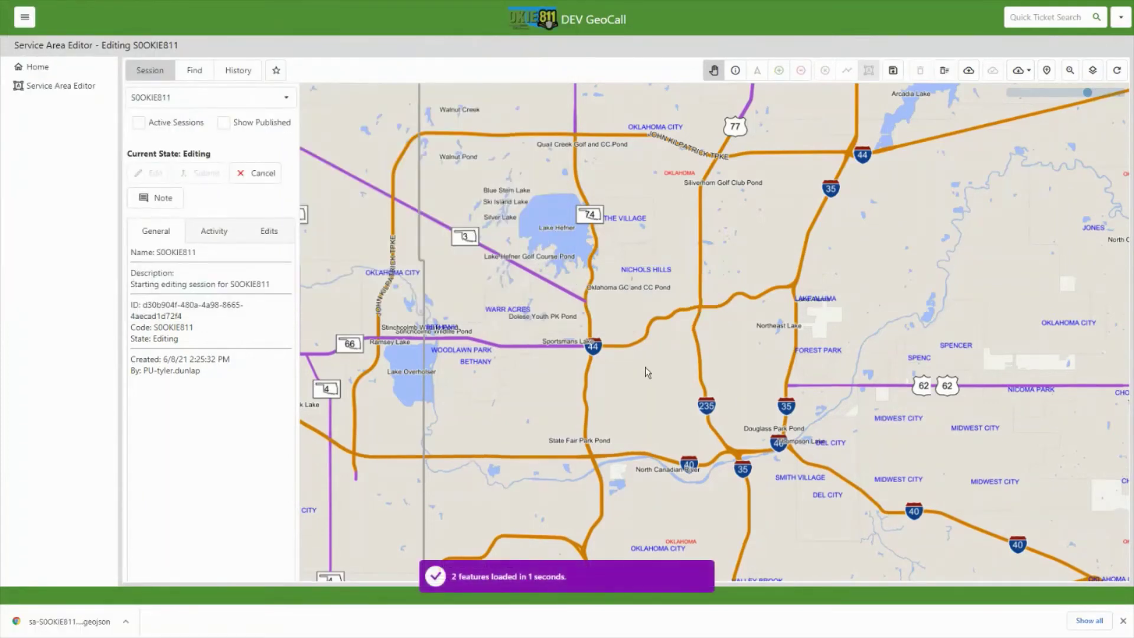
scroll(645, 367, "down", 3)
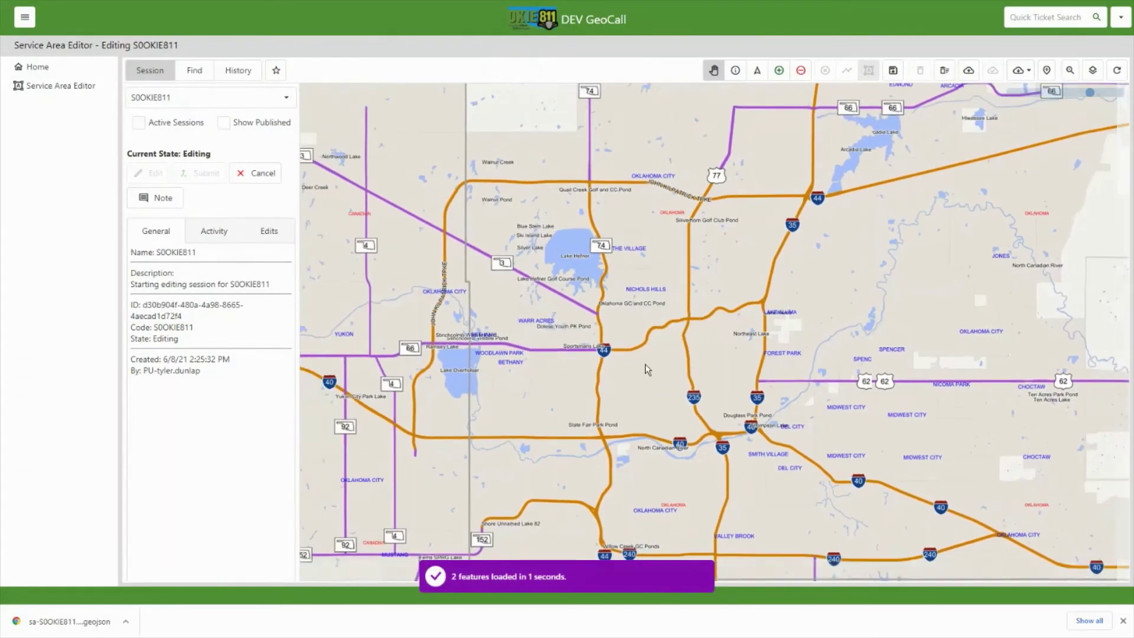
scroll(645, 367, "down", 2)
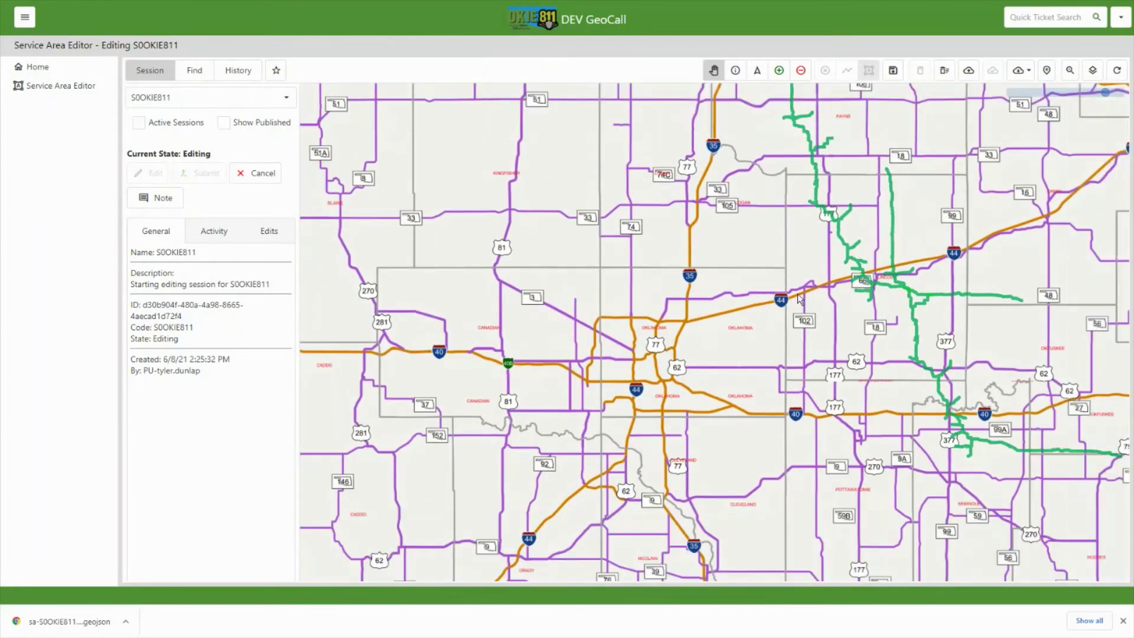
scroll(798, 346, "up", 1)
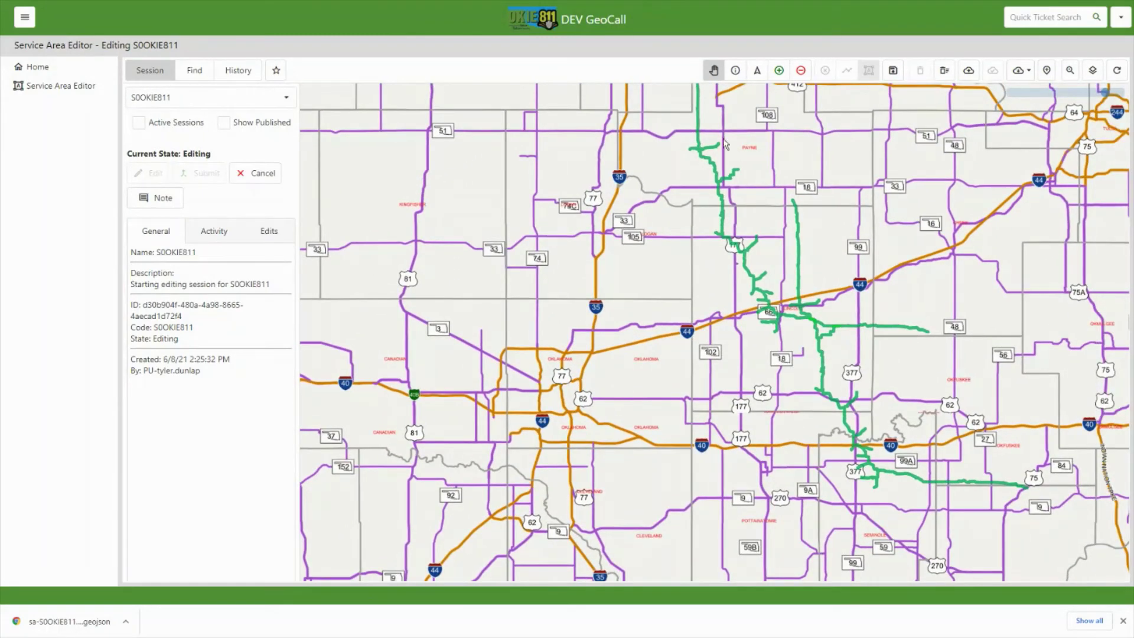
scroll(583, 372, "up", 2)
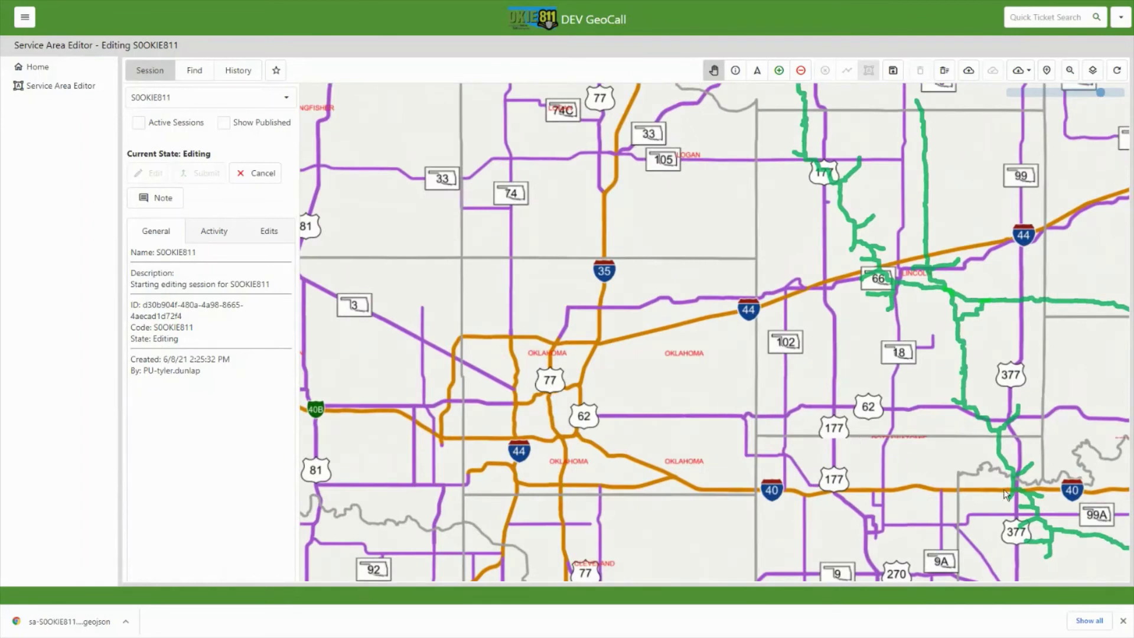
scroll(897, 285, "down", 2)
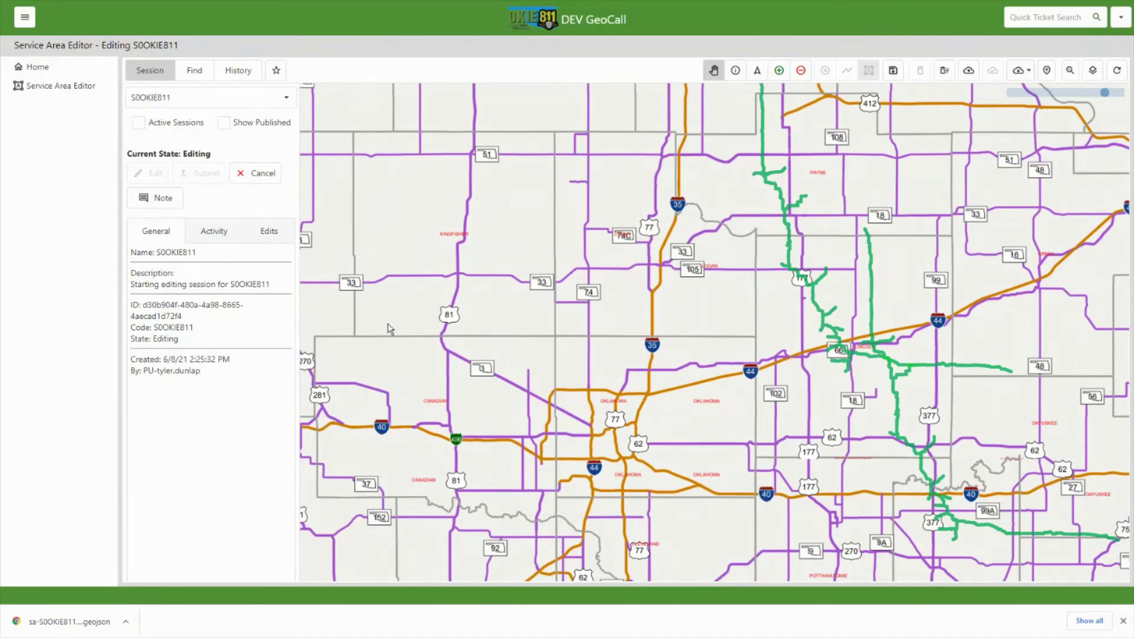
Add the session note "Areas were abandoned".
left_click(149, 198)
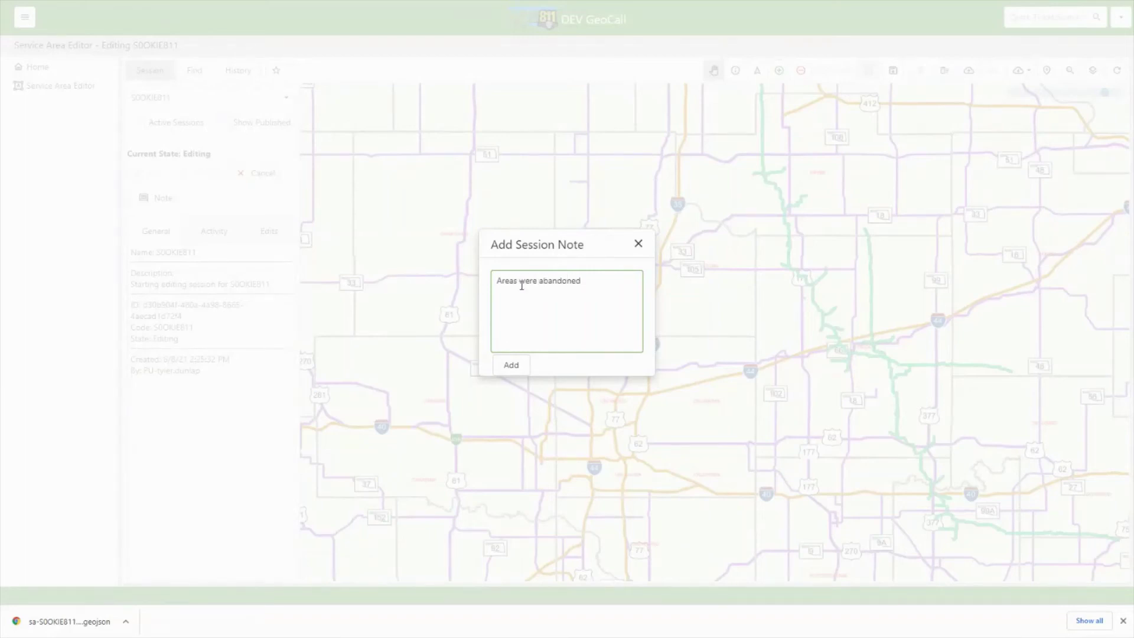
left_click(508, 368)
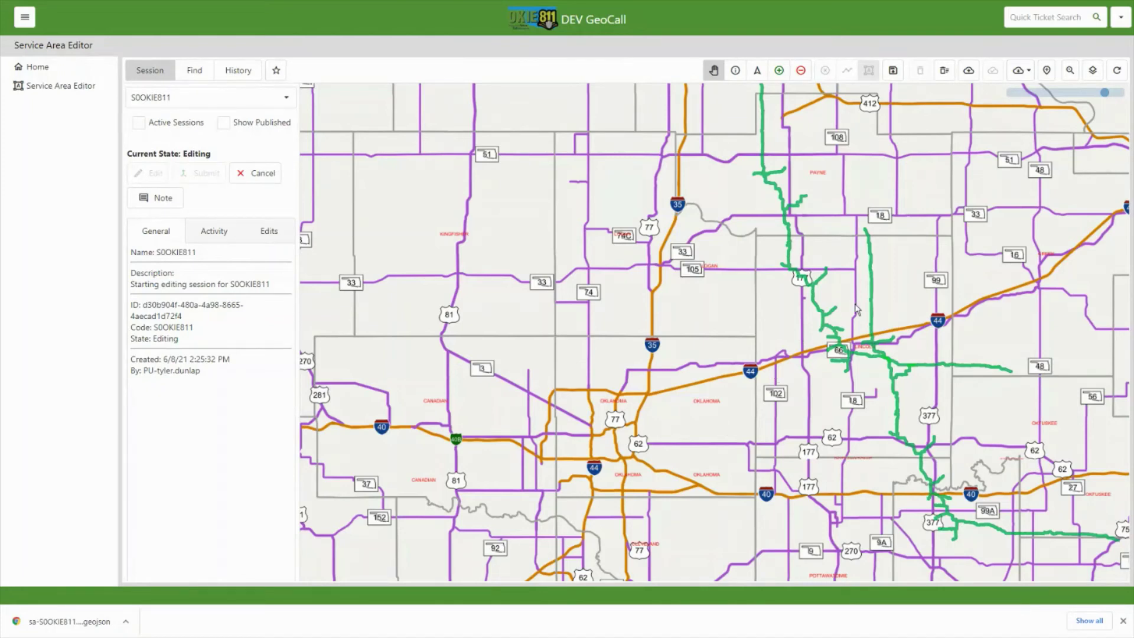
Save the replacement geometry to the session and submit the changes for review.
left_click_drag(857, 310, 778, 349)
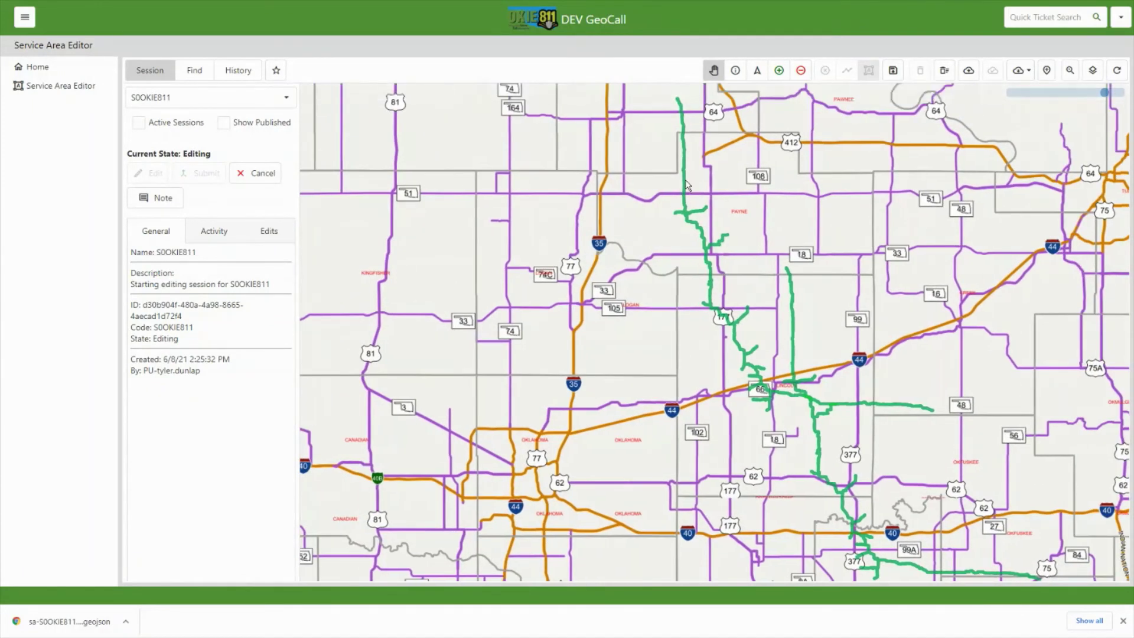
left_click(894, 71)
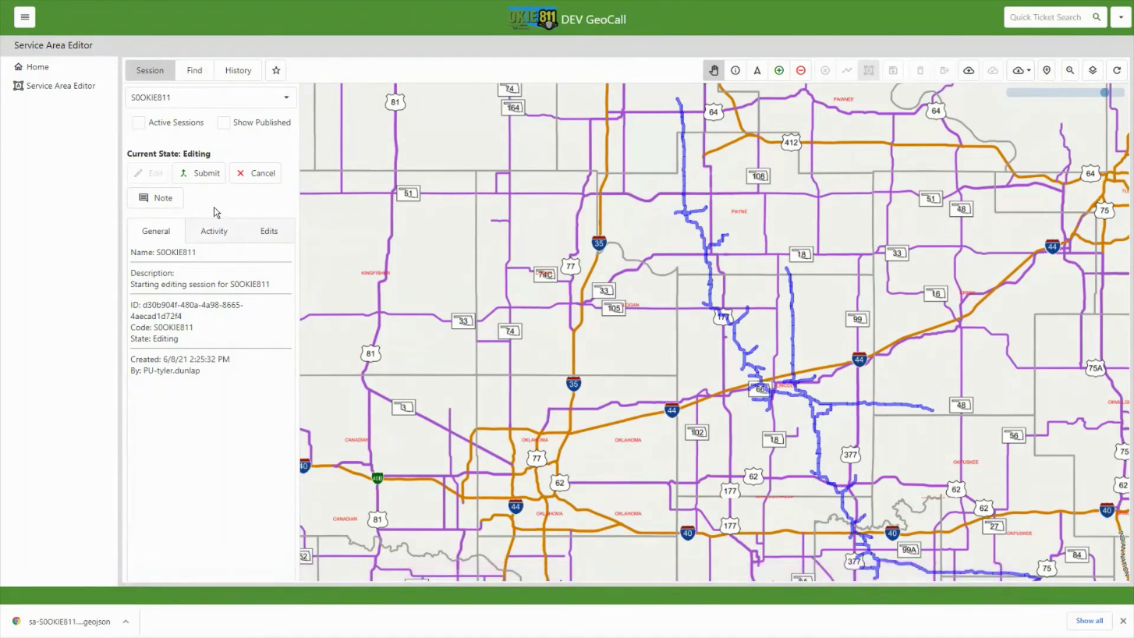
left_click(201, 174)
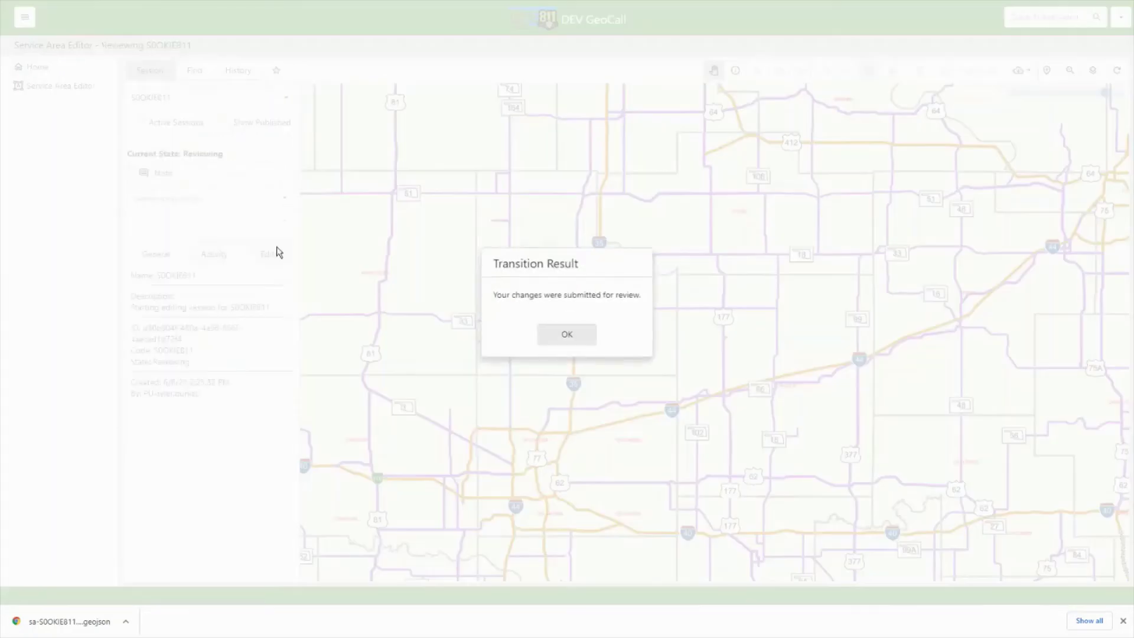
Dismiss the submission result and overlay the published service area to compare it with the replacement lines east of Oklahoma City.
left_click(542, 335)
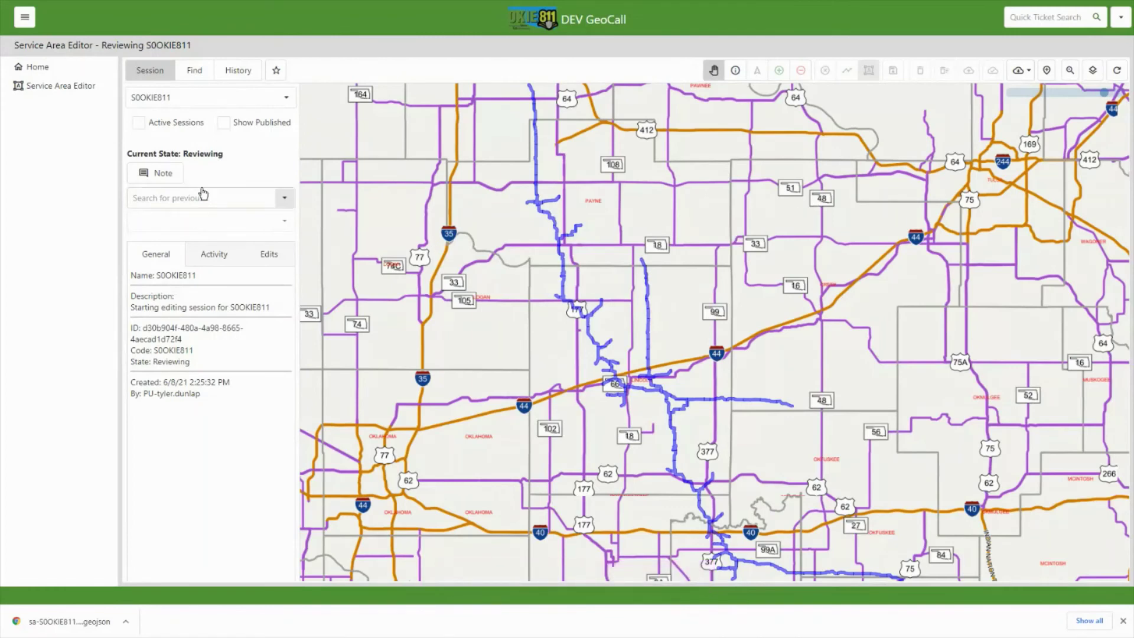
left_click(224, 125)
left_click_drag(404, 391, 646, 302)
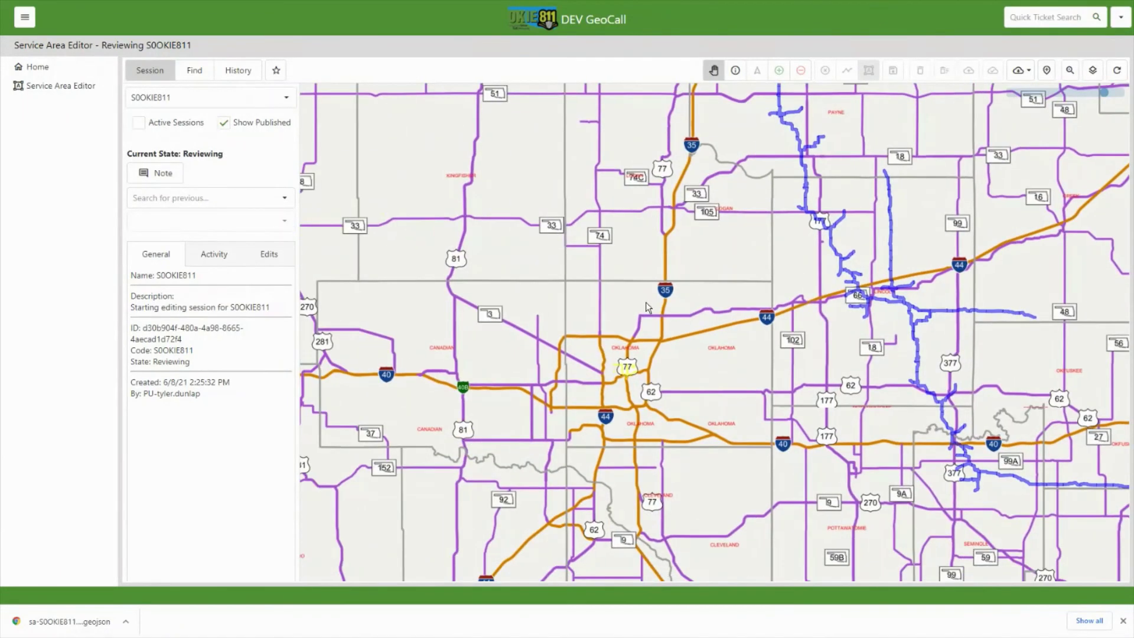
scroll(618, 378, "up", 4)
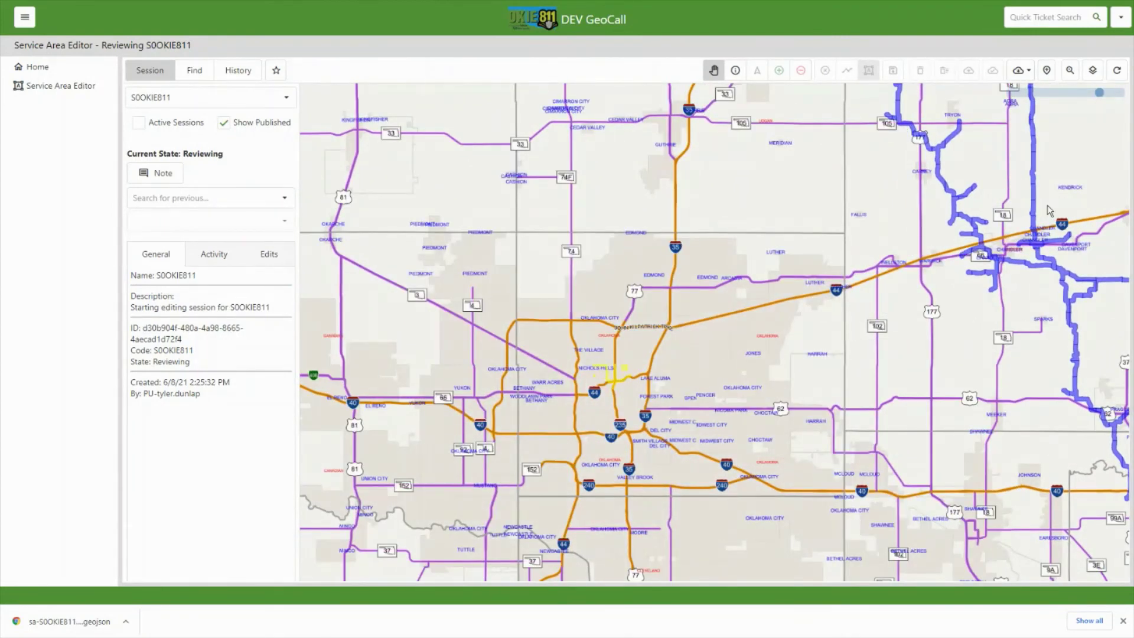
left_click_drag(1049, 211, 921, 269)
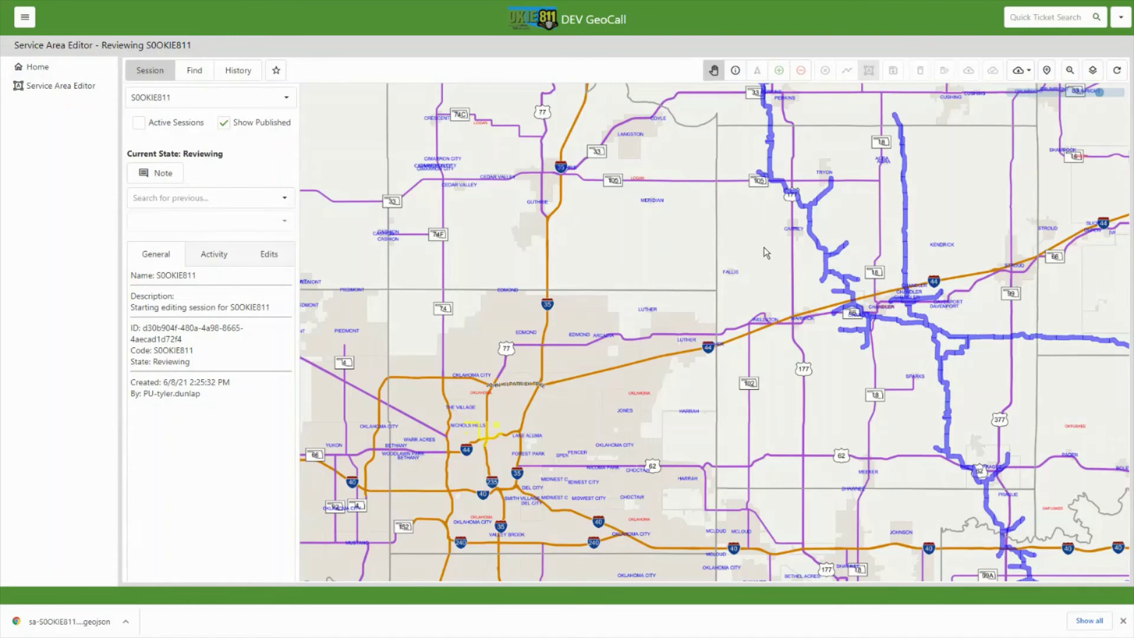
Download the current working version of the S0OKIE811 service area as a GeoJSON file.
left_click(1017, 76)
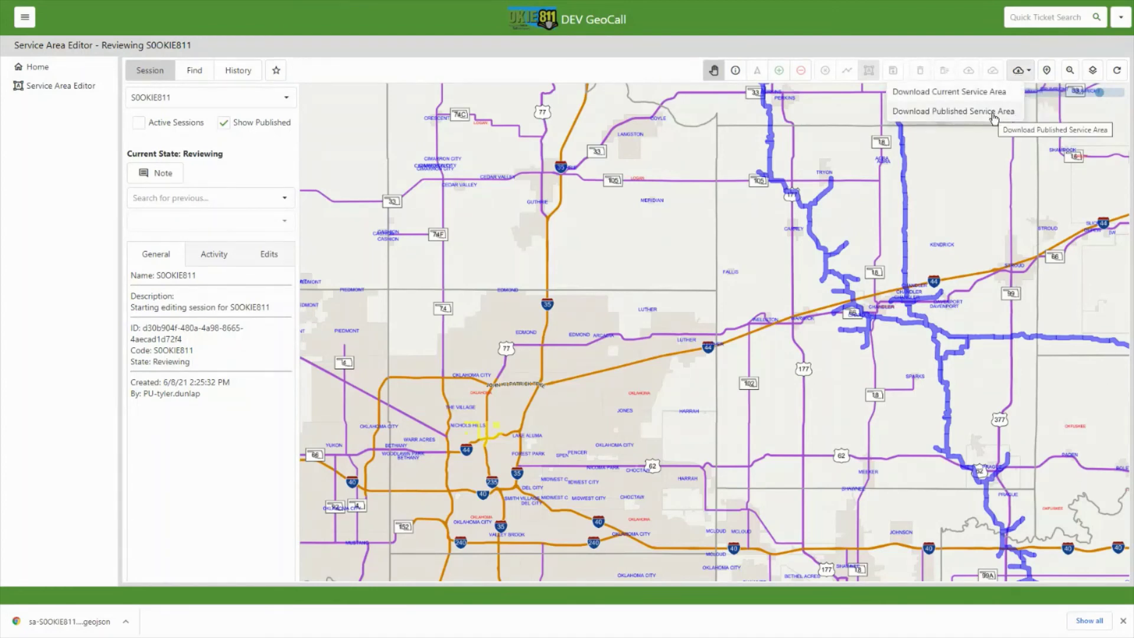
left_click(965, 92)
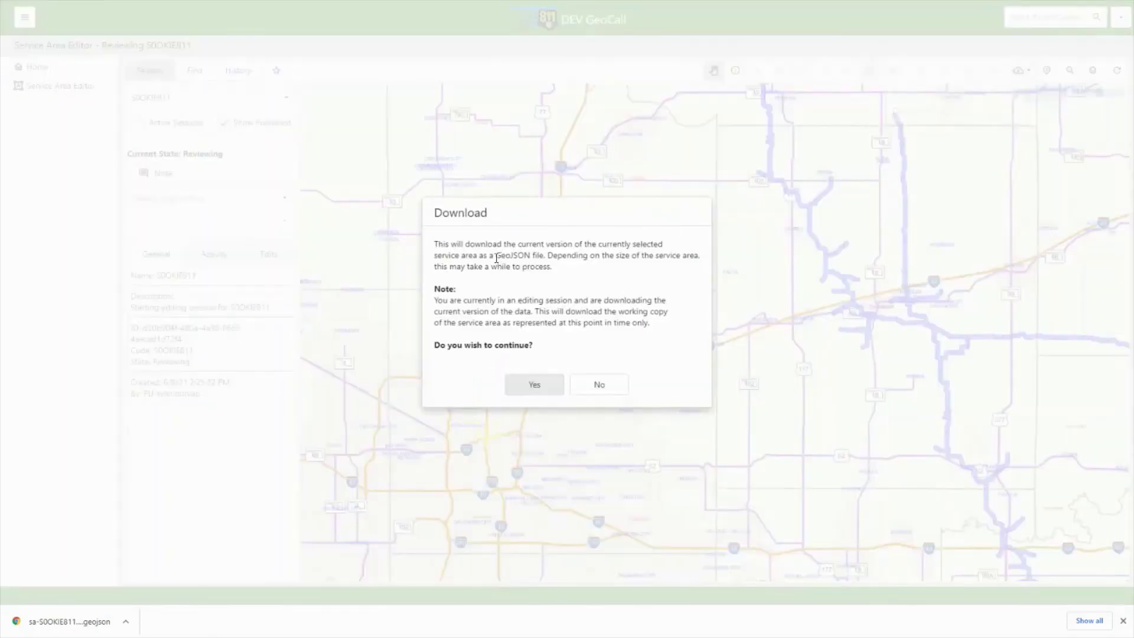
left_click_drag(496, 255, 530, 255)
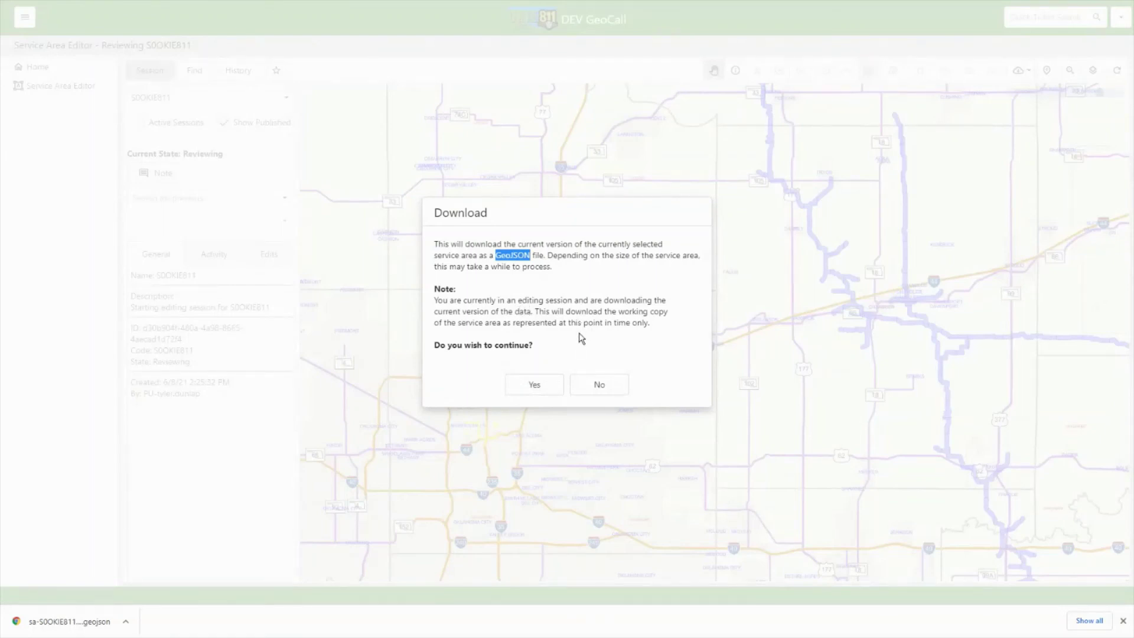
left_click(546, 384)
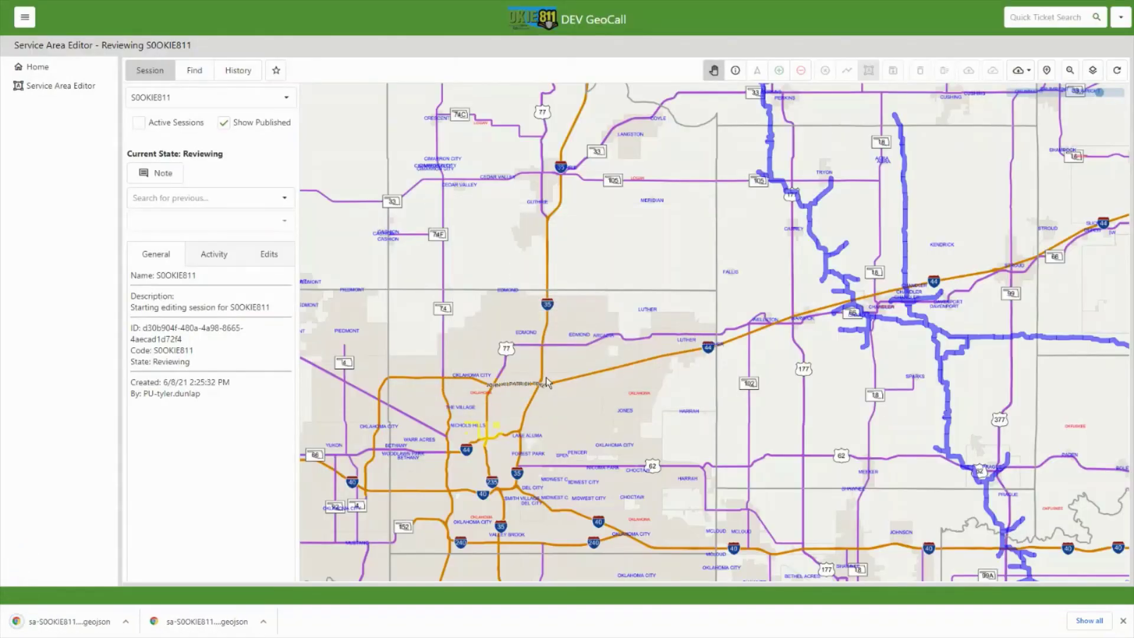
Switch to the OKIE811 service area to view it on the map.
left_click(288, 99)
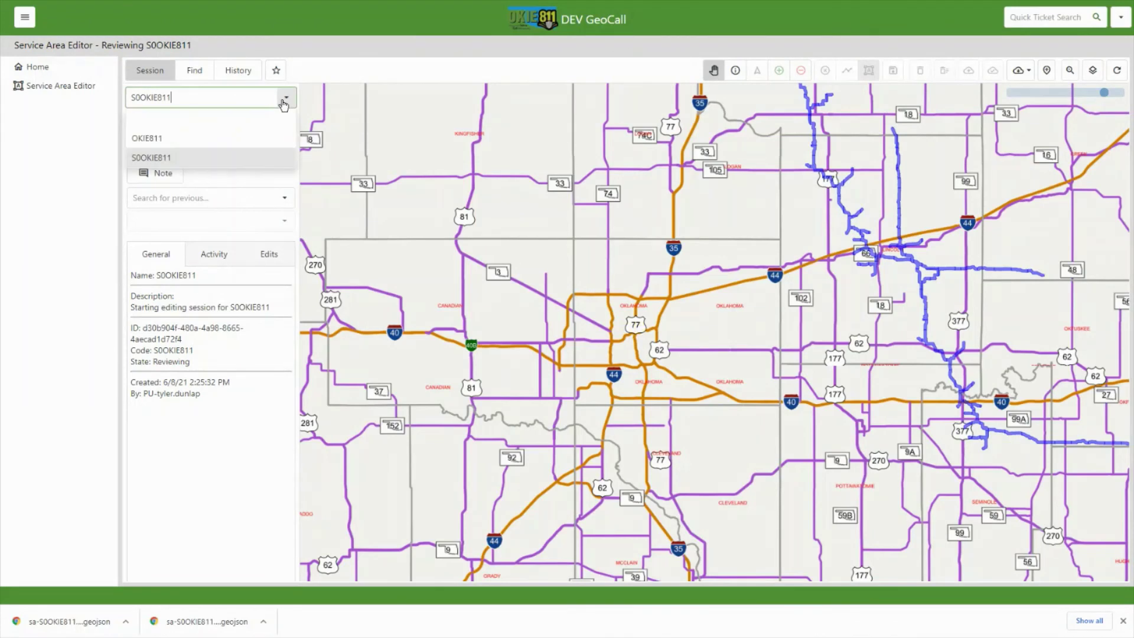
left_click(151, 139)
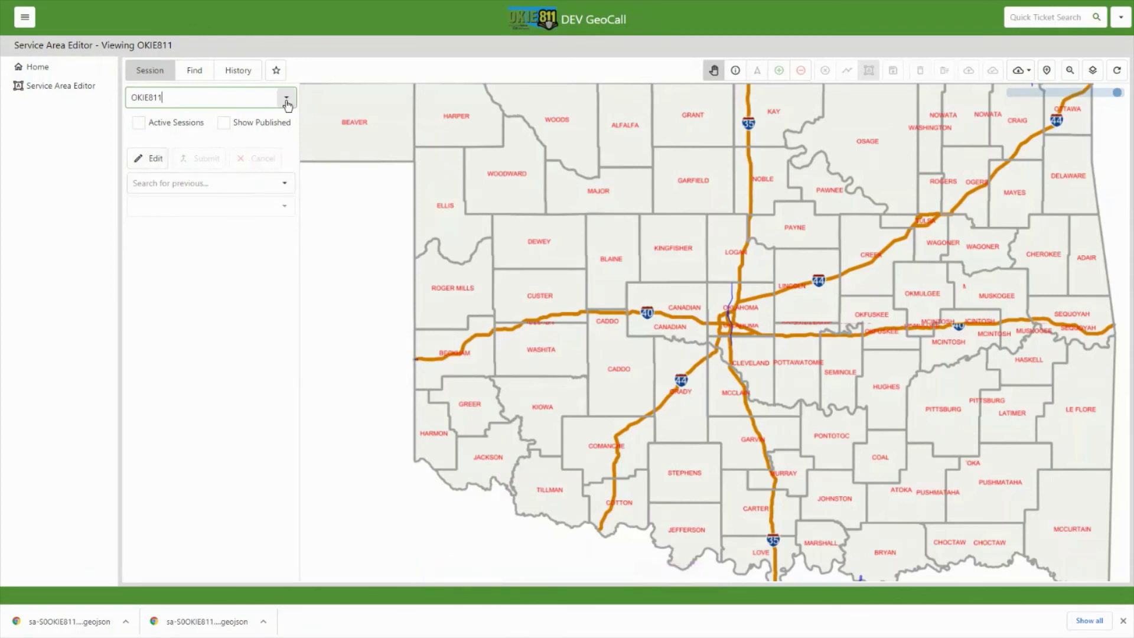
Limit the service area codes to active sessions and open the S0OKIE811 session.
left_click(139, 123)
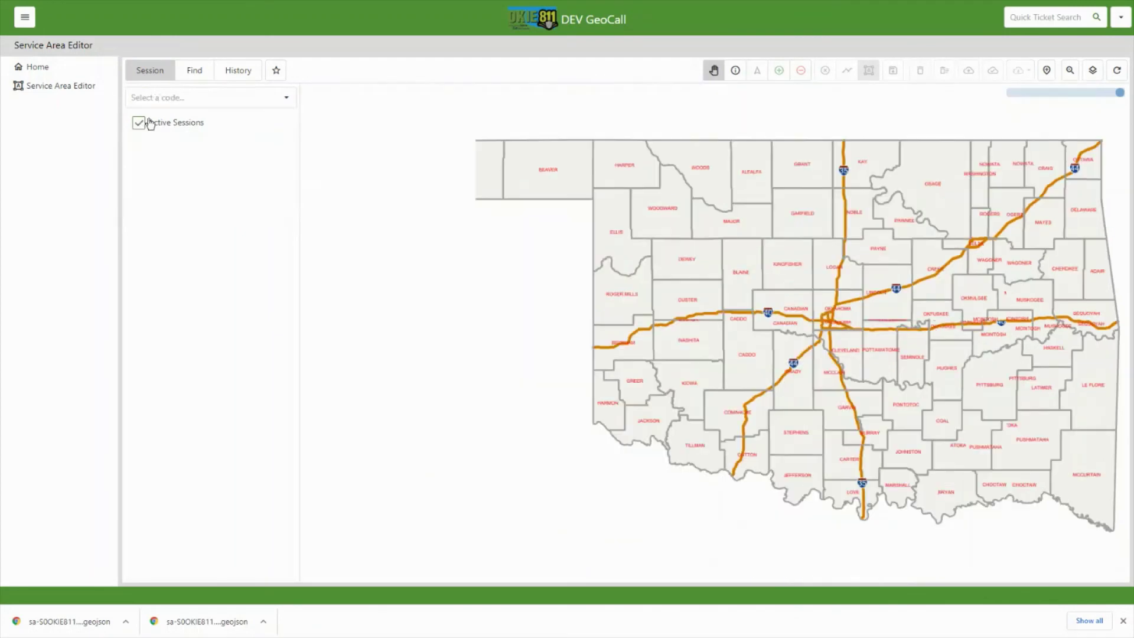
left_click(285, 98)
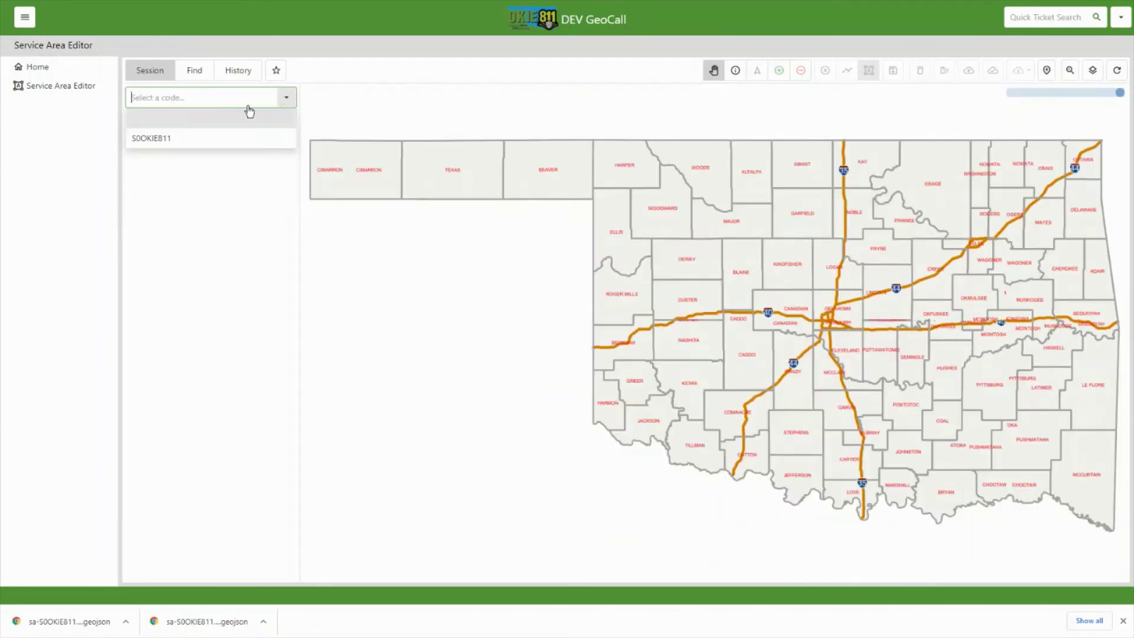
left_click(183, 144)
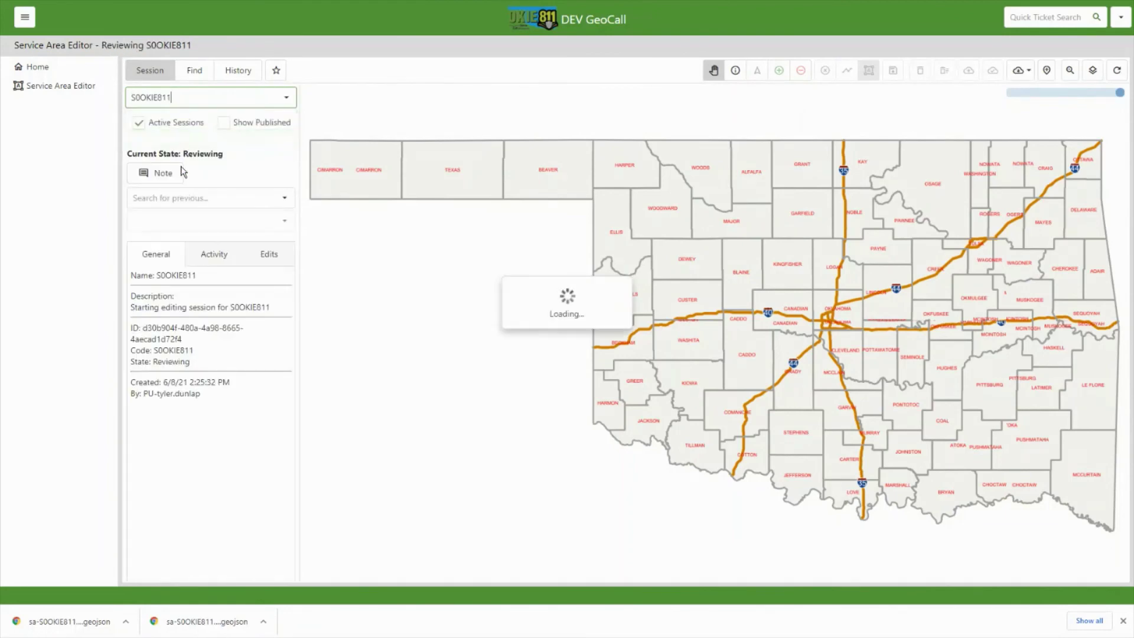